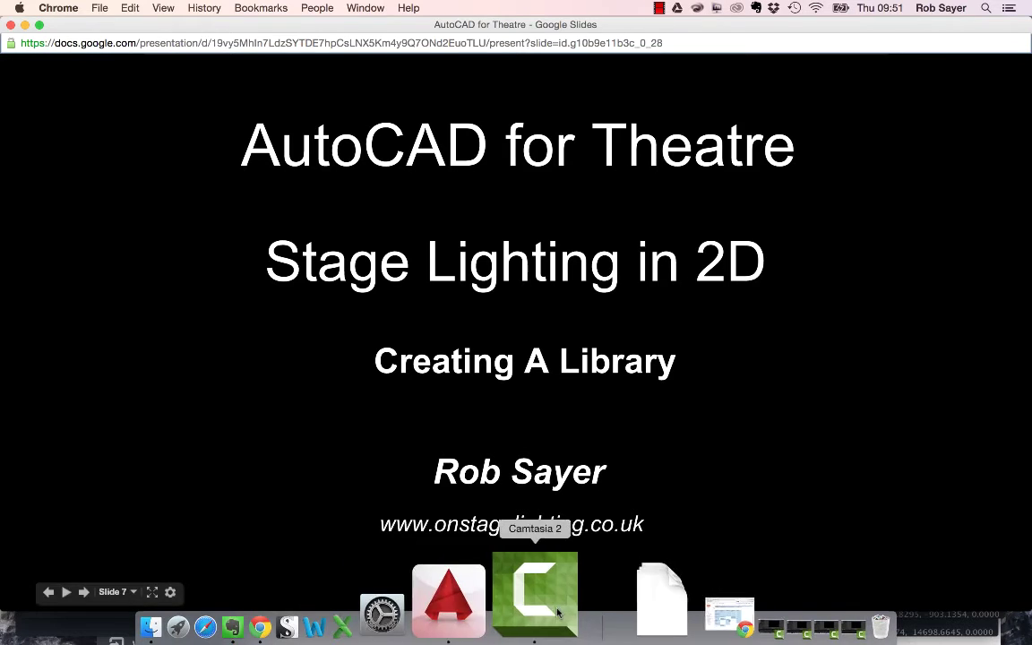
# Step: In AutoCAD, view the ETC Source Four Zoom lantern's attributes and close them unchanged
pyautogui.click(524, 613)
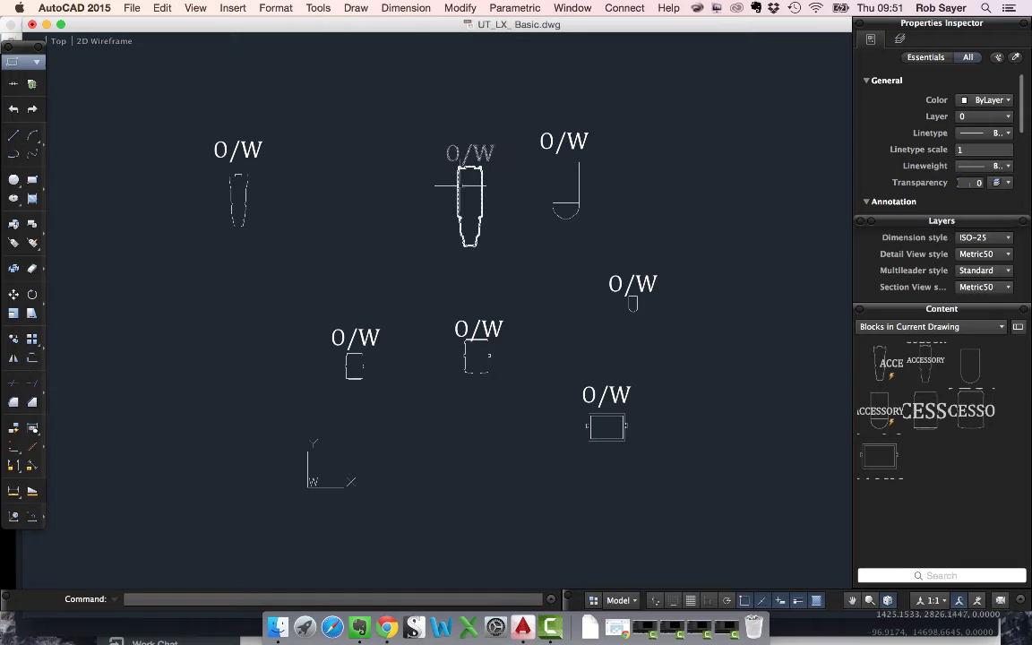
pyautogui.doubleClick(466, 183)
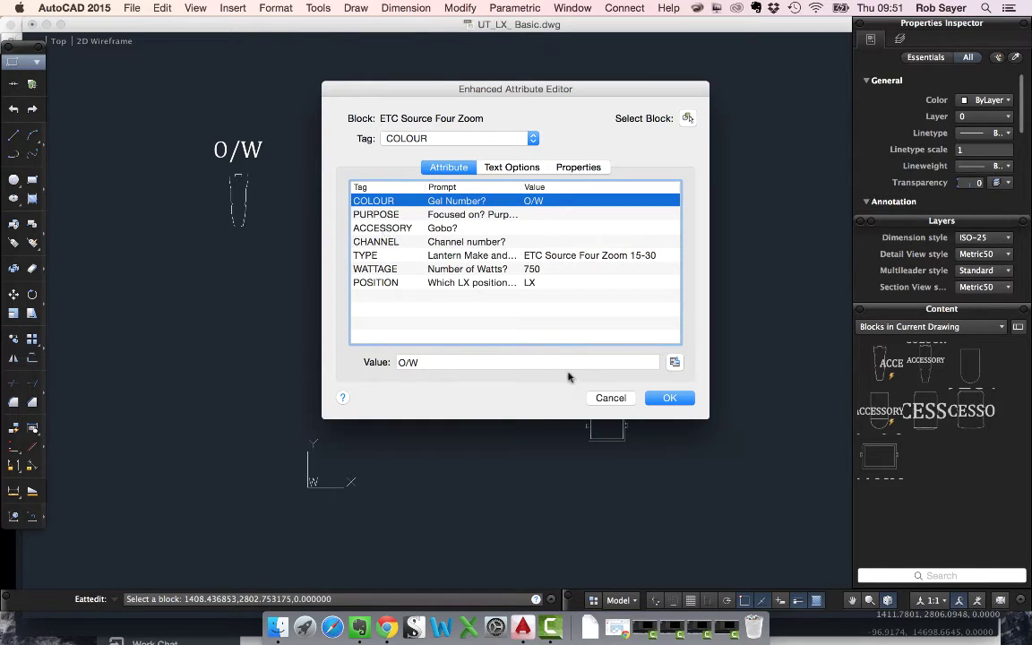
pyautogui.click(607, 397)
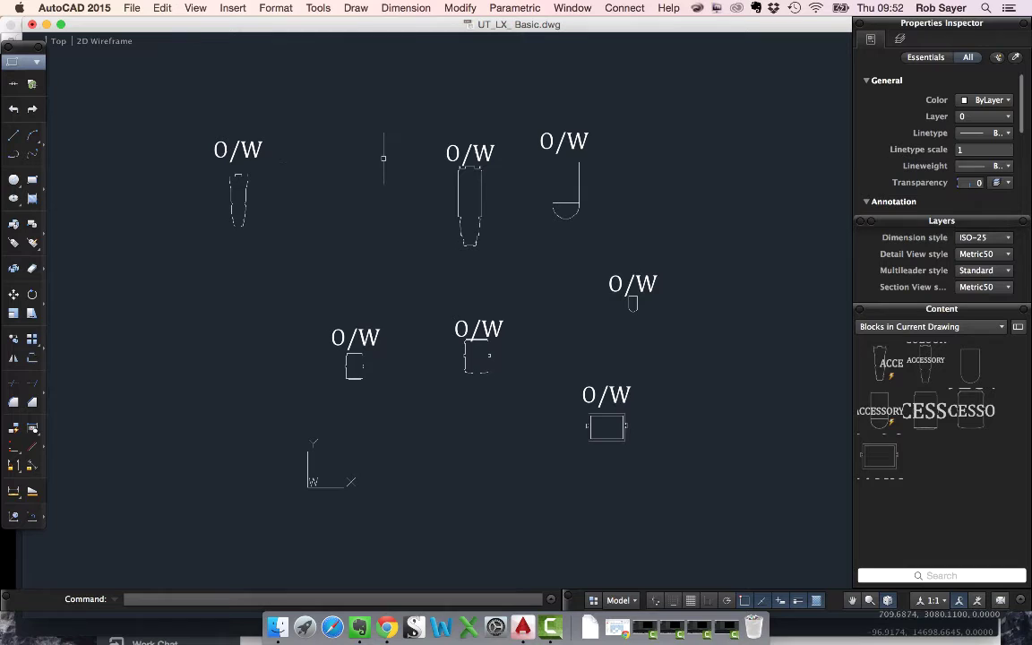
# Step: Start the INSERT command, with ETC Source Four Junior offered as the block
pyautogui.write('IN')
pyautogui.press('Down')
pyautogui.press('Return')
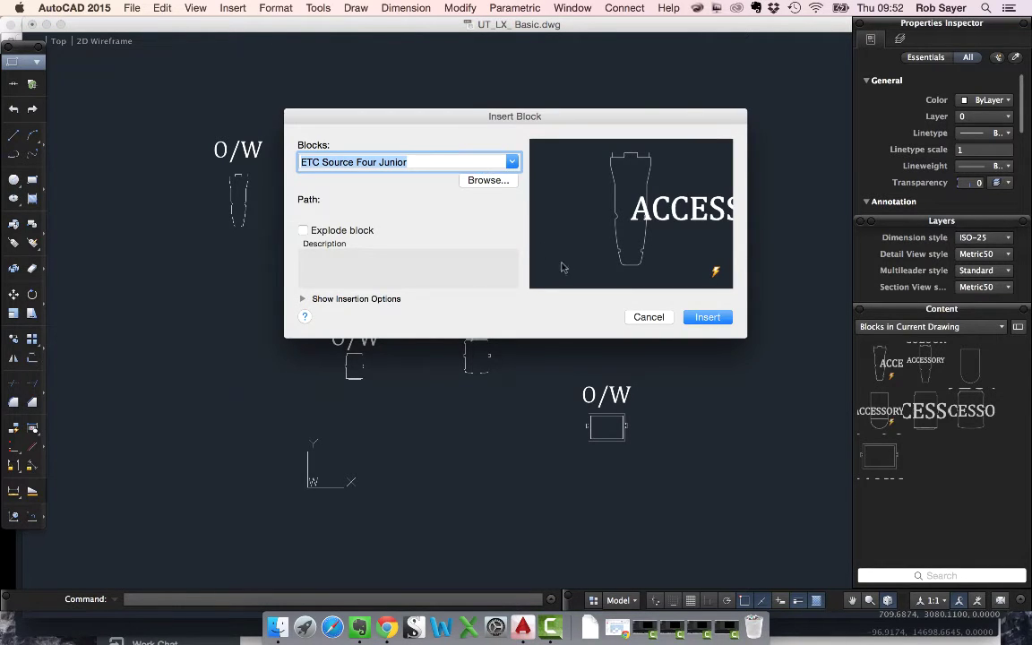
# Step: Cancel the Insert Block dialog without placing any block
pyautogui.click(657, 319)
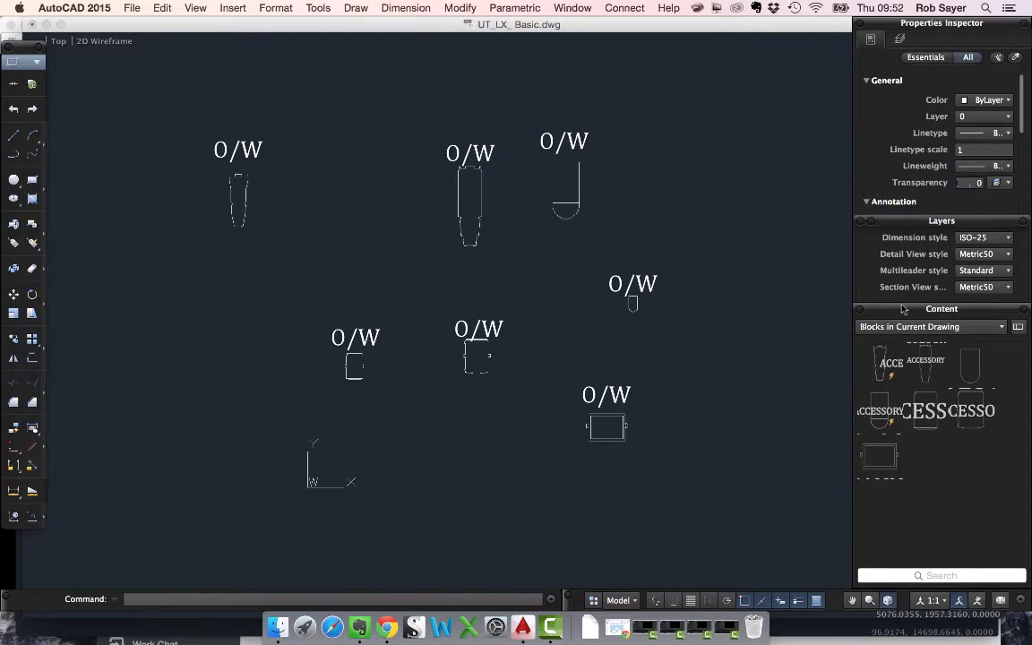
# Step: Move the Content palette above the properties, close it, then reopen it with CONTENT
pyautogui.moveTo(901, 313); pyautogui.dragTo(866, 277)
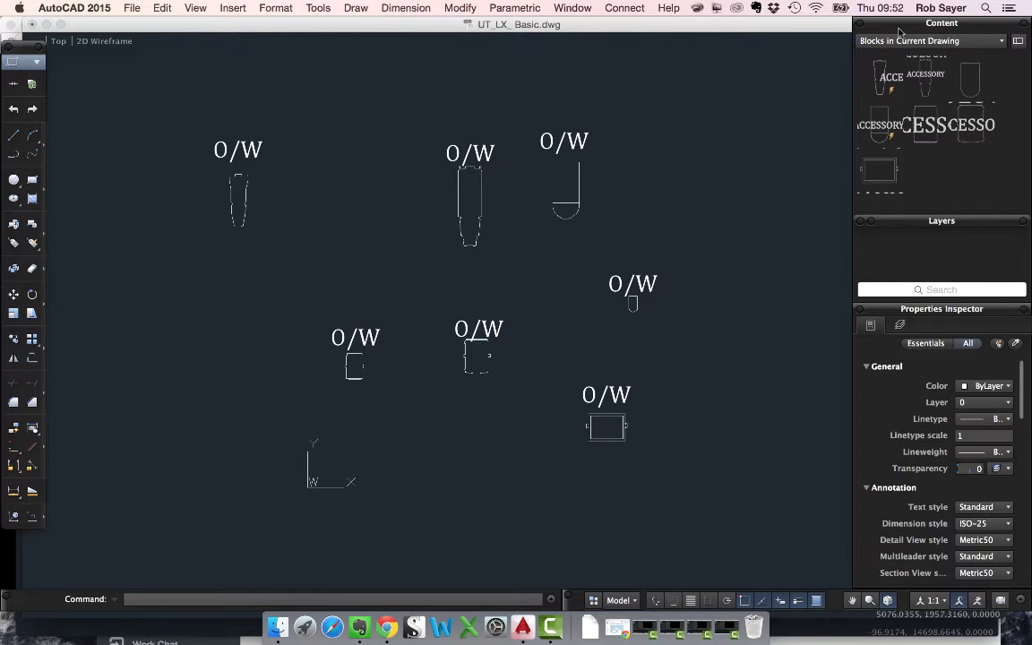
pyautogui.click(861, 25)
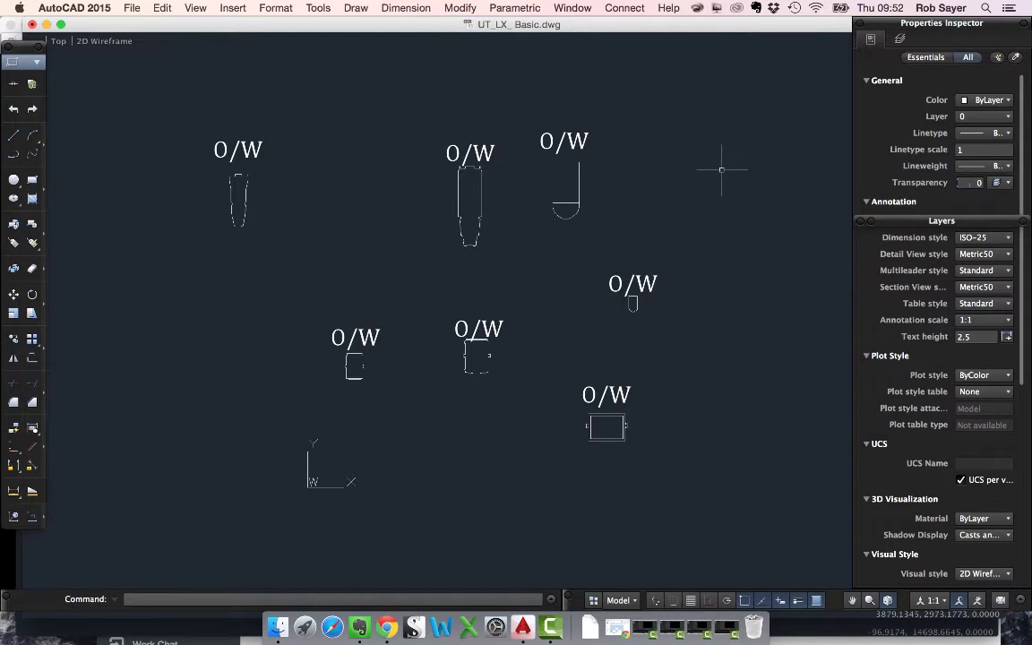
pyautogui.write('cont')
pyautogui.press('Return')
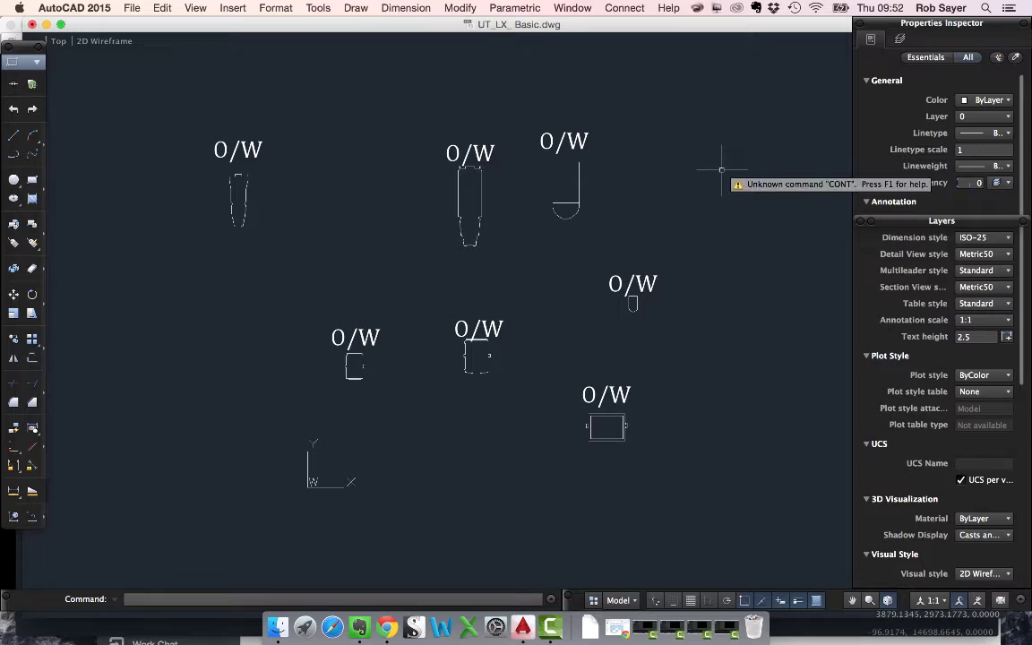
pyautogui.write('cont')
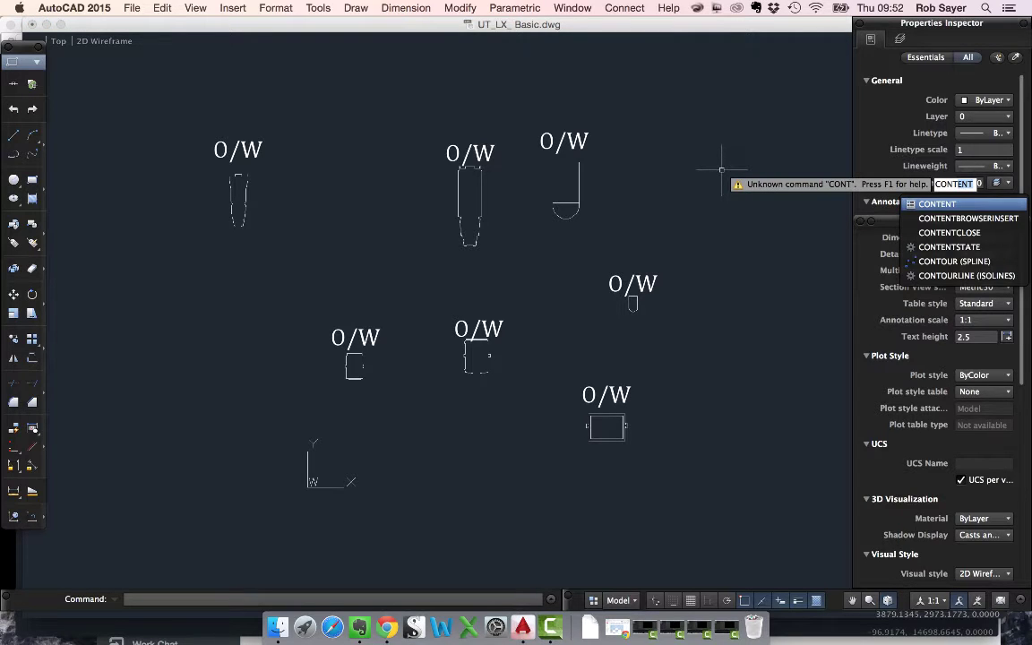
pyautogui.press('Return')
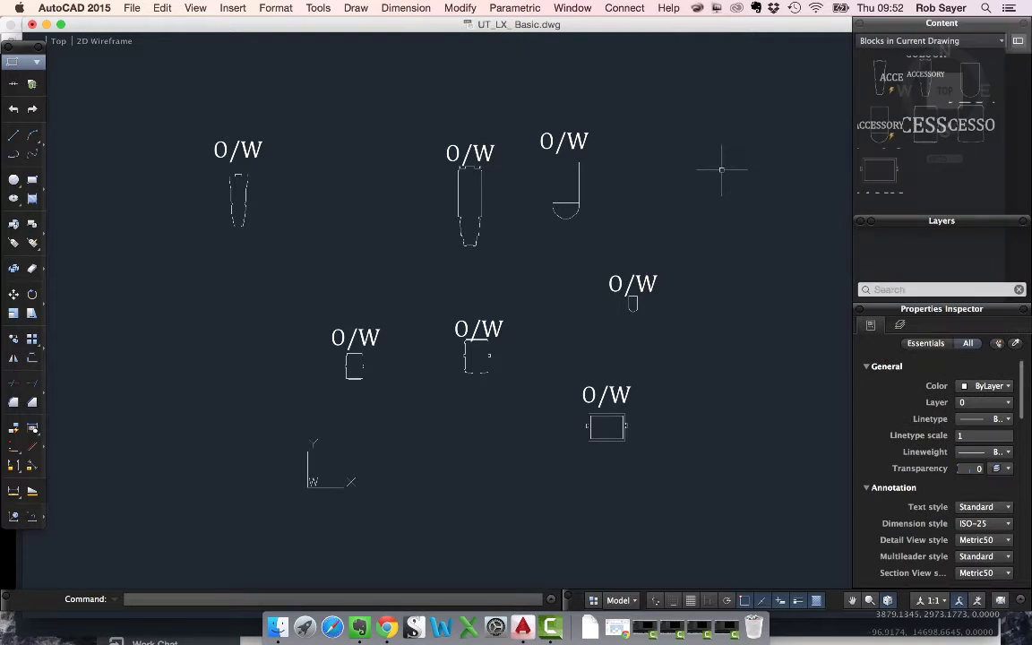
# Step: Open and enlarge Manage Content Libraries, then browse the CESS, ACCESSORY and PAR64 block previews
pyautogui.click(1019, 42)
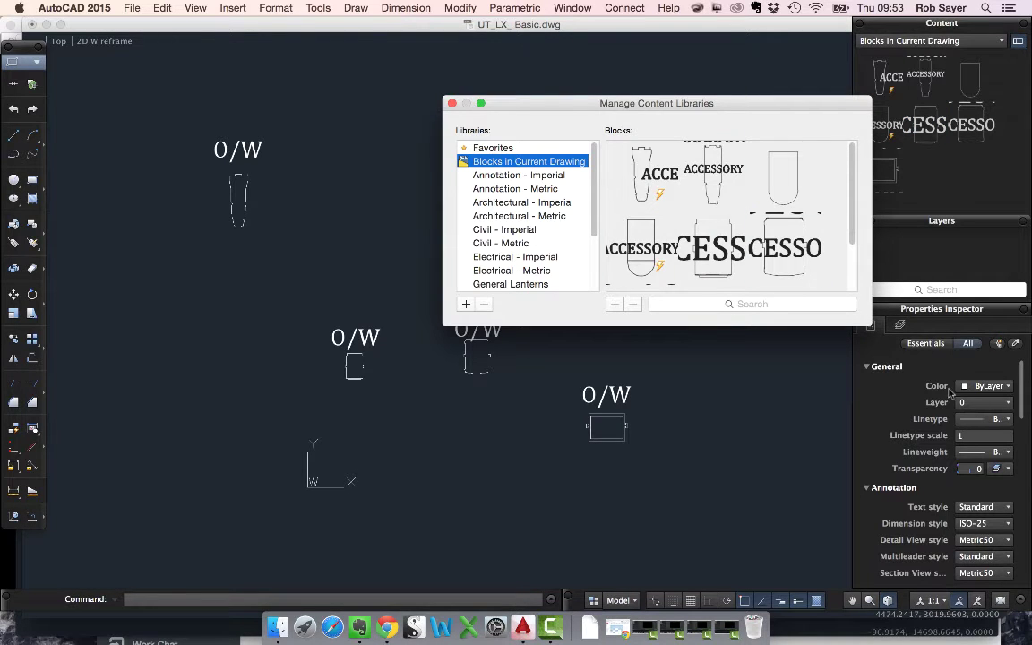
pyautogui.moveTo(869, 328); pyautogui.dragTo(886, 489)
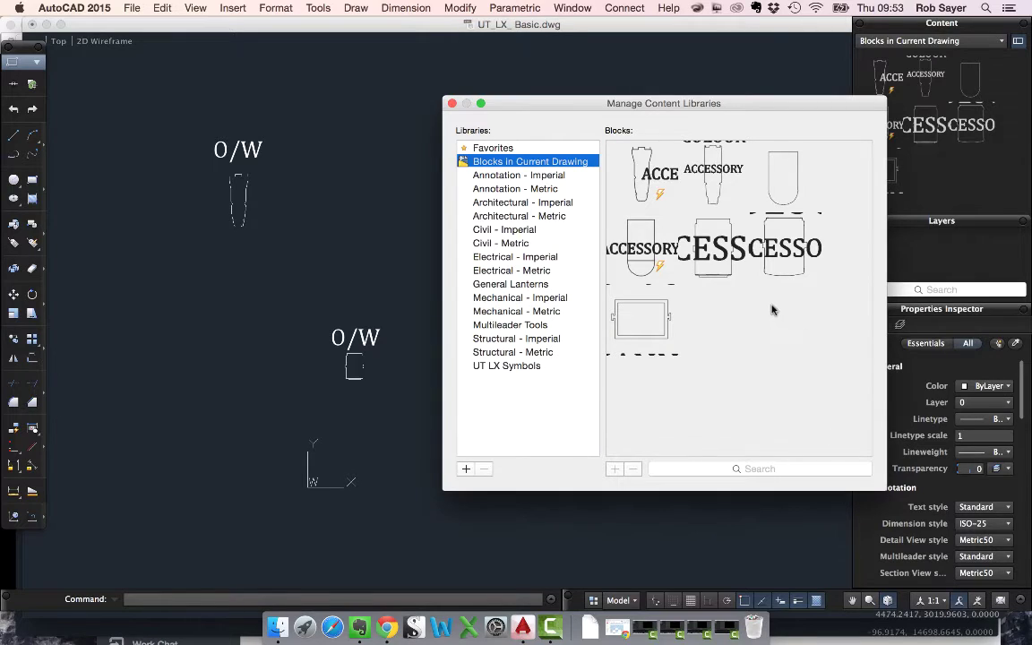
pyautogui.click(705, 252)
pyautogui.click(784, 175)
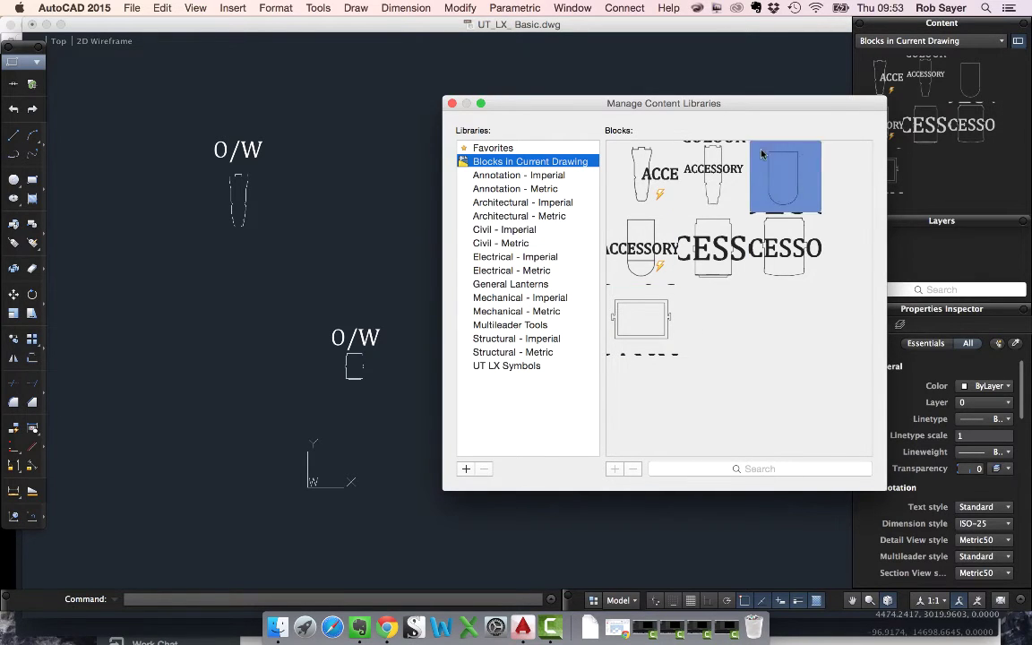
pyautogui.click(680, 182)
pyautogui.click(627, 249)
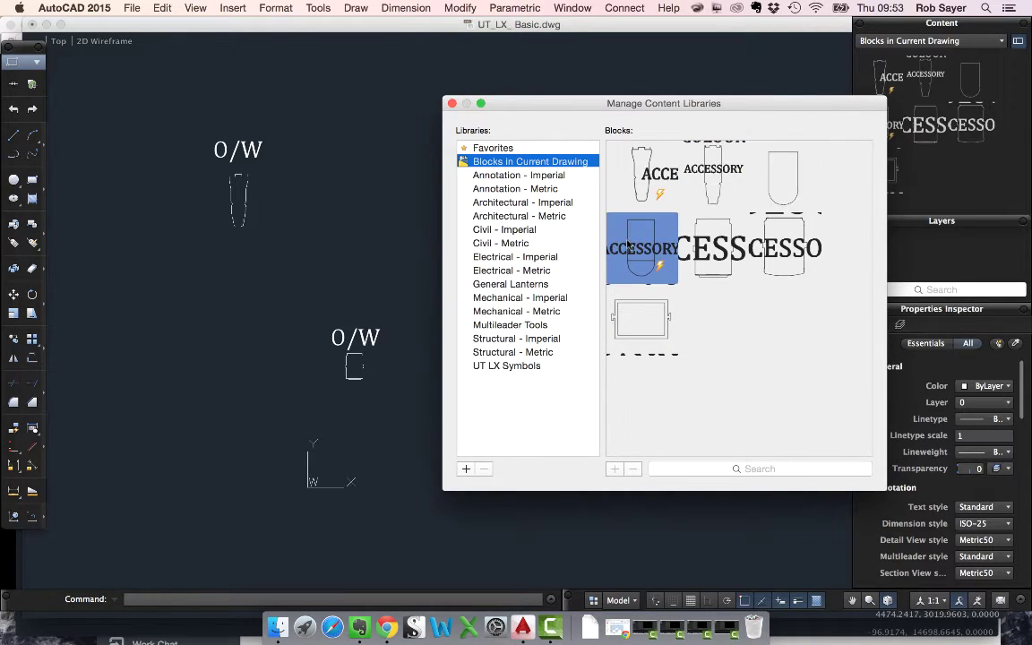
# Step: Add a new library named 'My Lighting Library' and begin adding blocks to it from a file
pyautogui.click(465, 468)
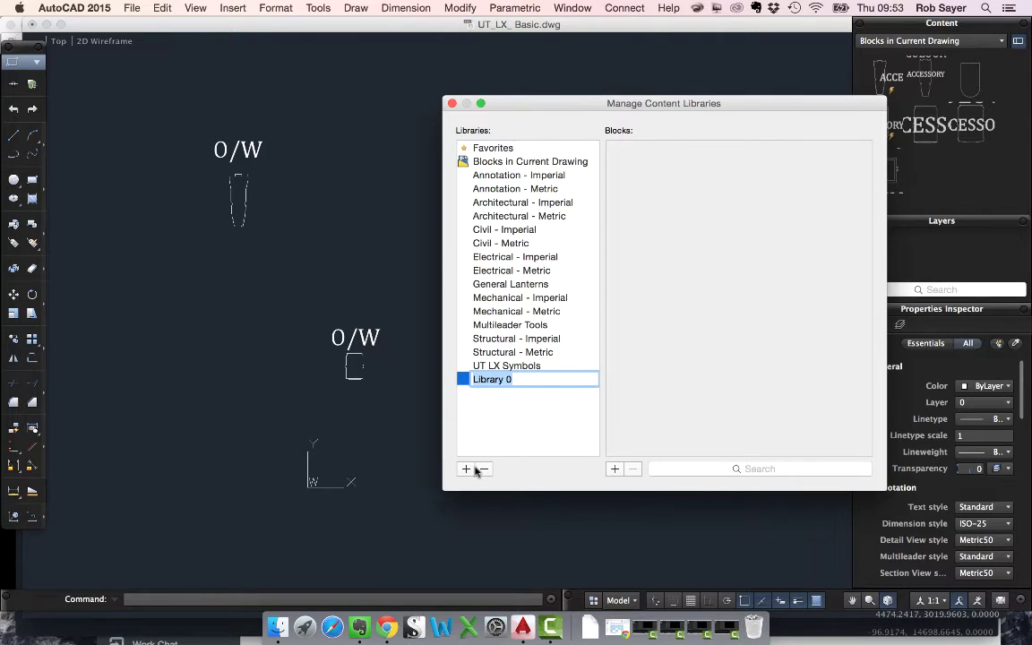
pyautogui.write('MY')
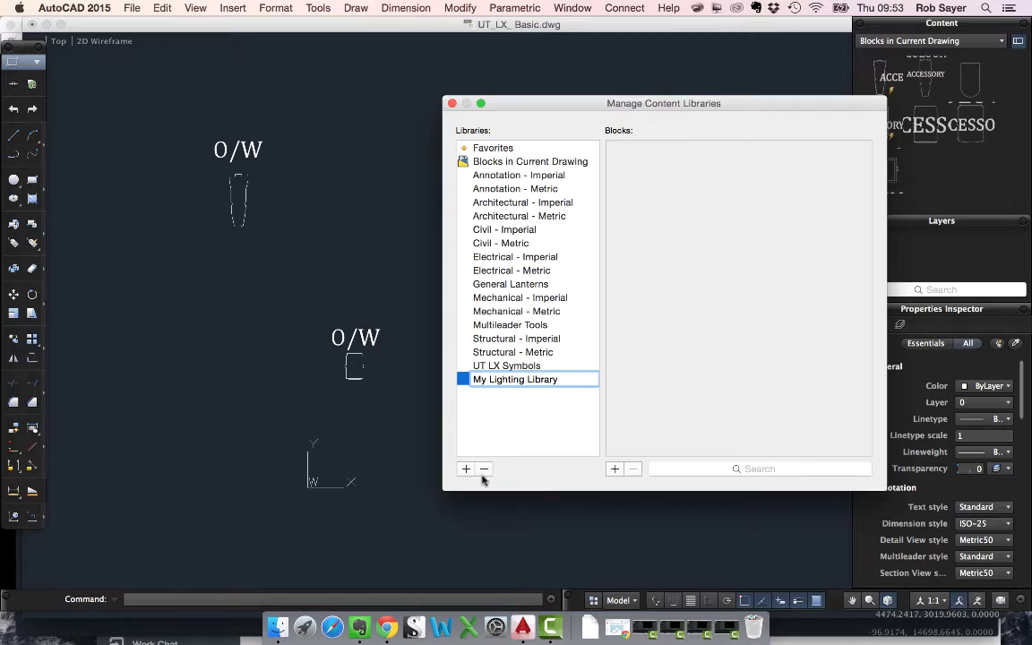
pyautogui.click(508, 380)
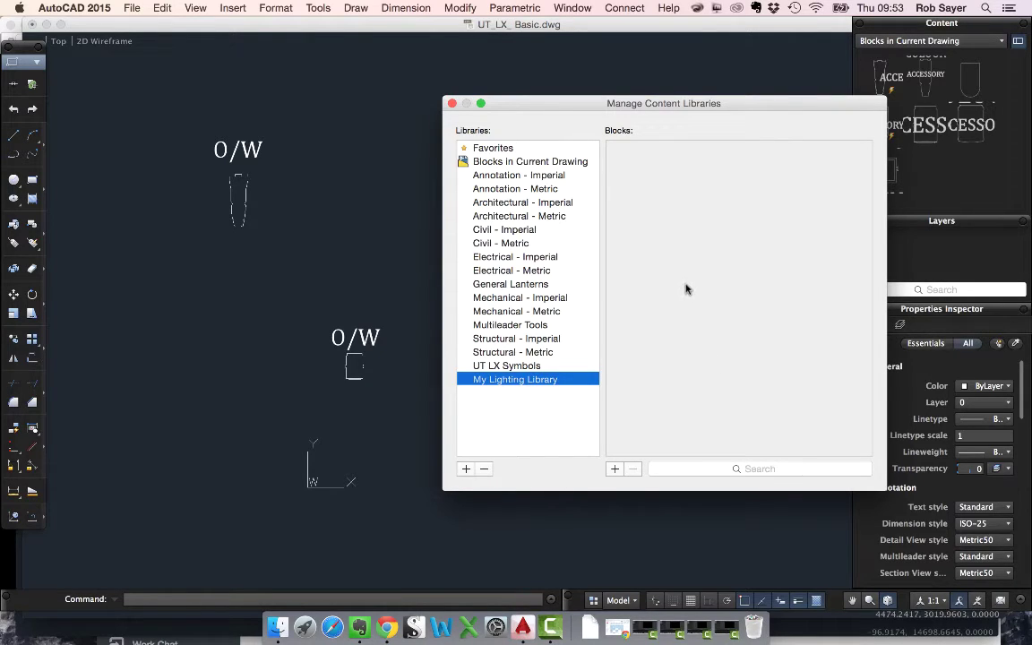
pyautogui.click(615, 469)
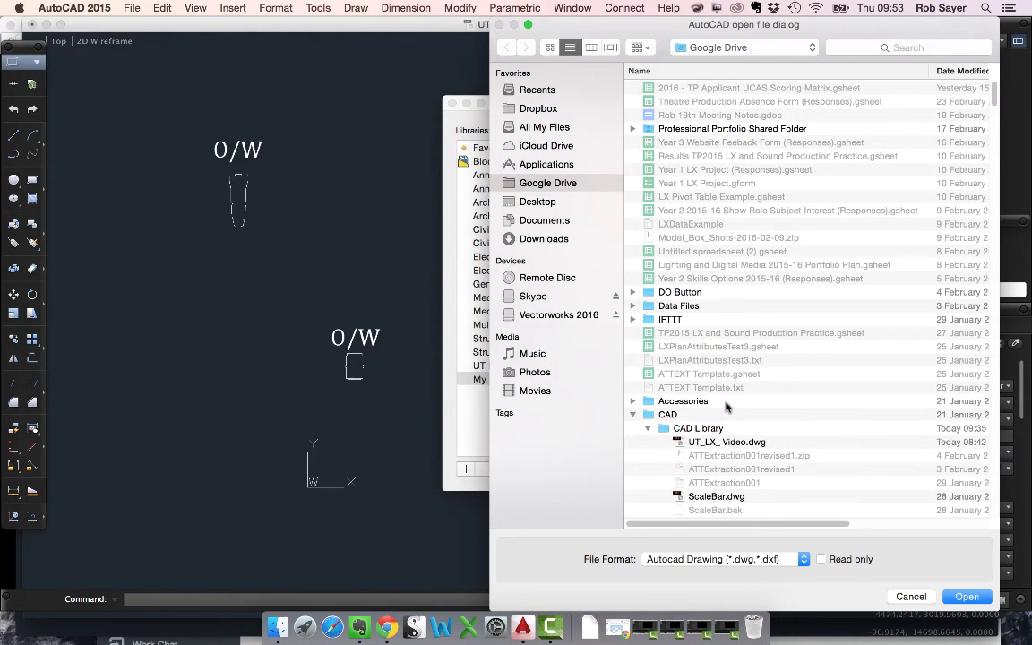
# Step: Import UT_LX_Basic.dwg into My Lighting Library as multiple separate blocks
pyautogui.moveTo(594, 25); pyautogui.dragTo(796, 291)
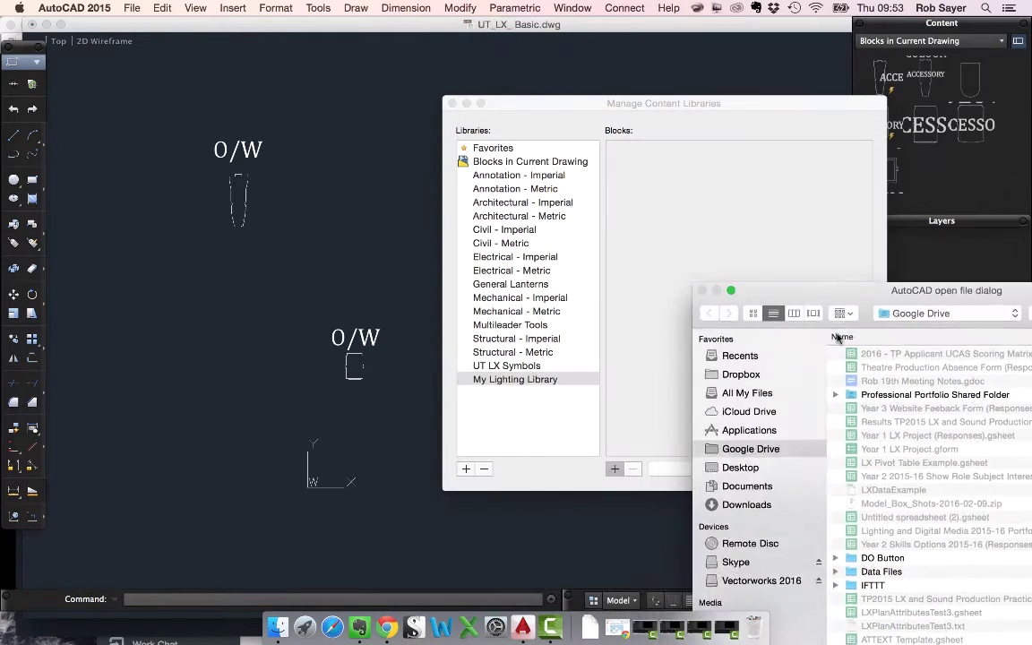
pyautogui.moveTo(837, 338); pyautogui.dragTo(815, 463)
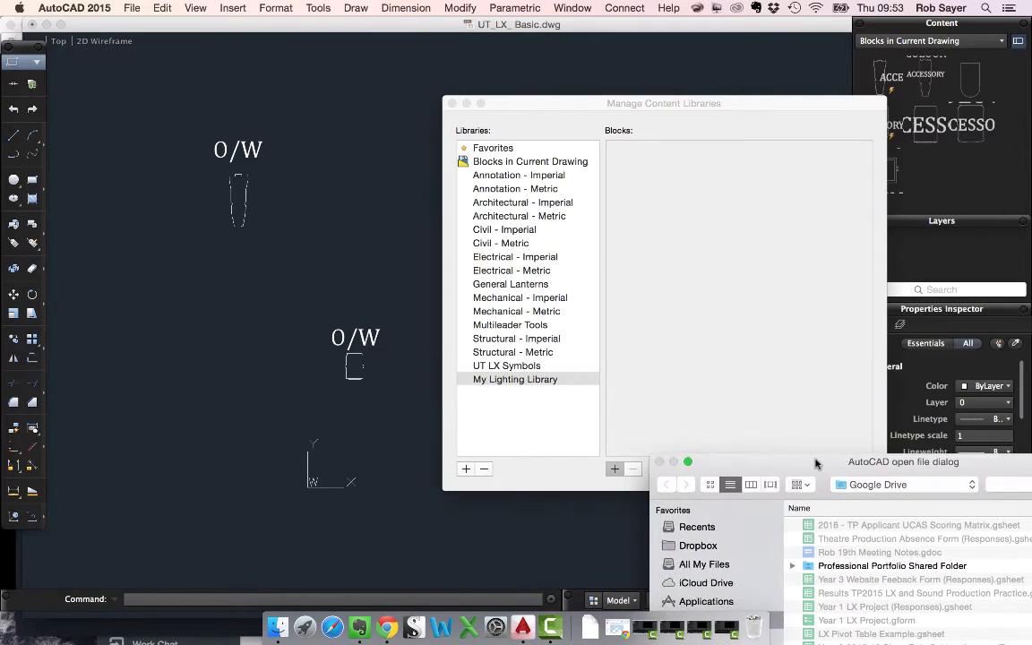
pyautogui.doubleClick(816, 463)
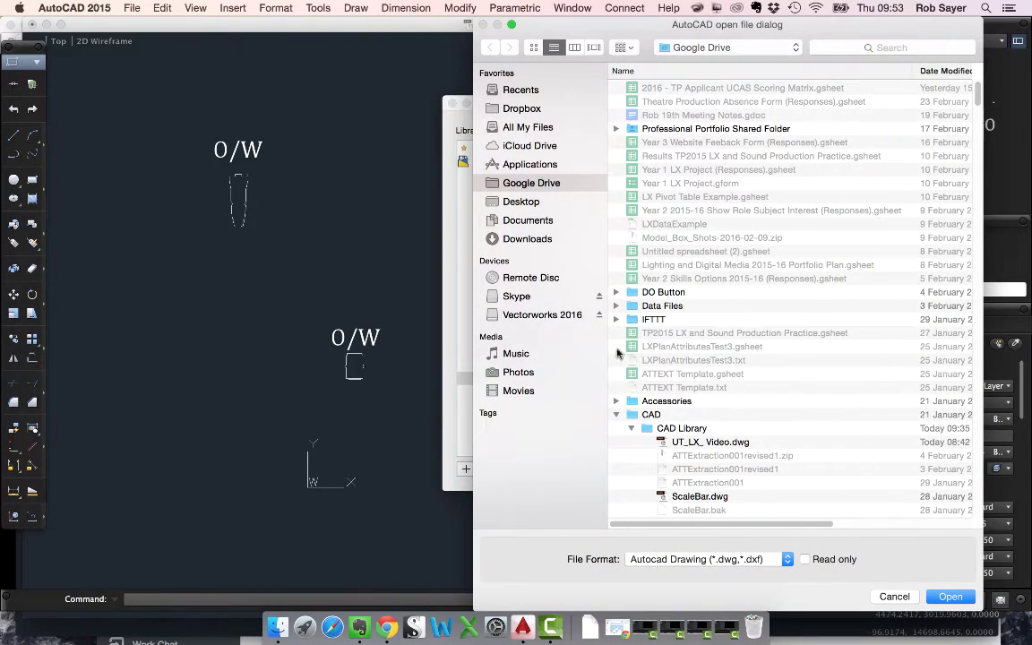
pyautogui.scroll(-5, 672, 358)
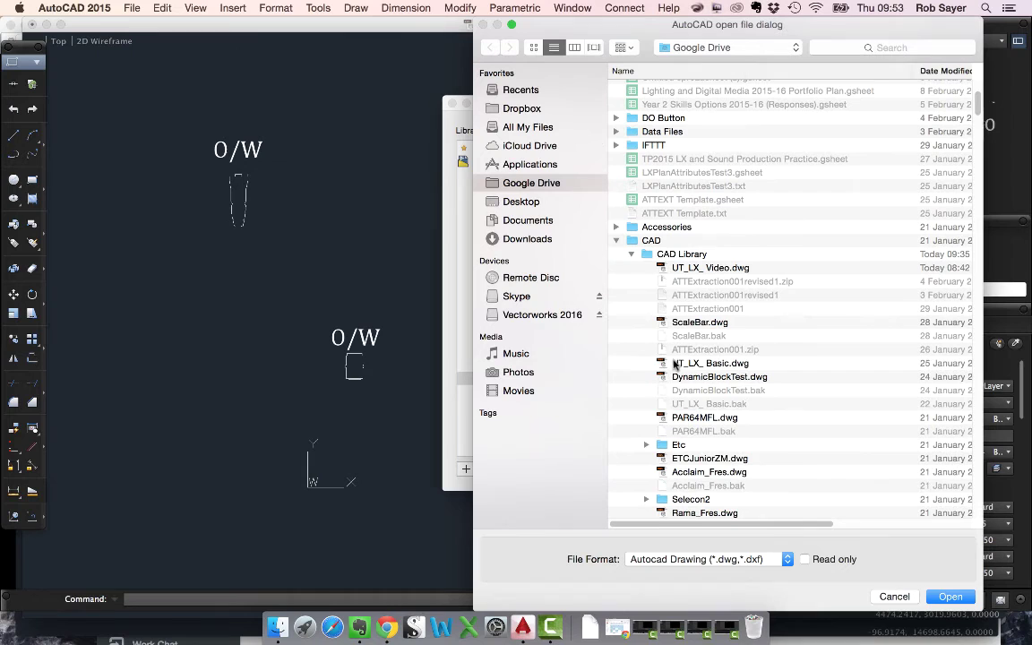
pyautogui.scroll(-1, 770, 357)
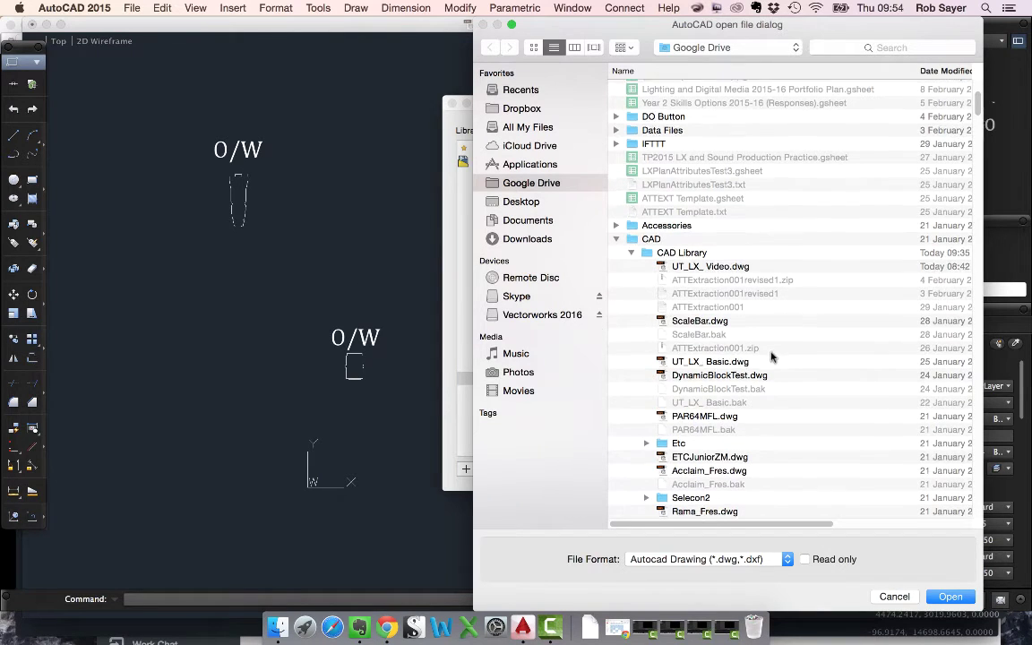
pyautogui.click(771, 359)
pyautogui.scroll(-3, 769, 357)
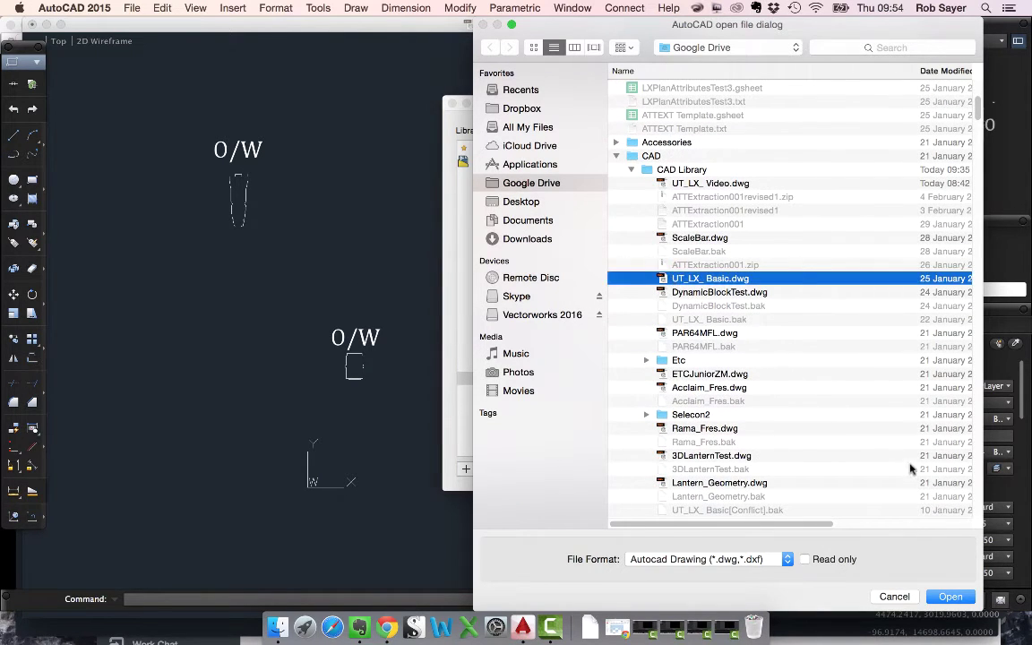
pyautogui.click(951, 598)
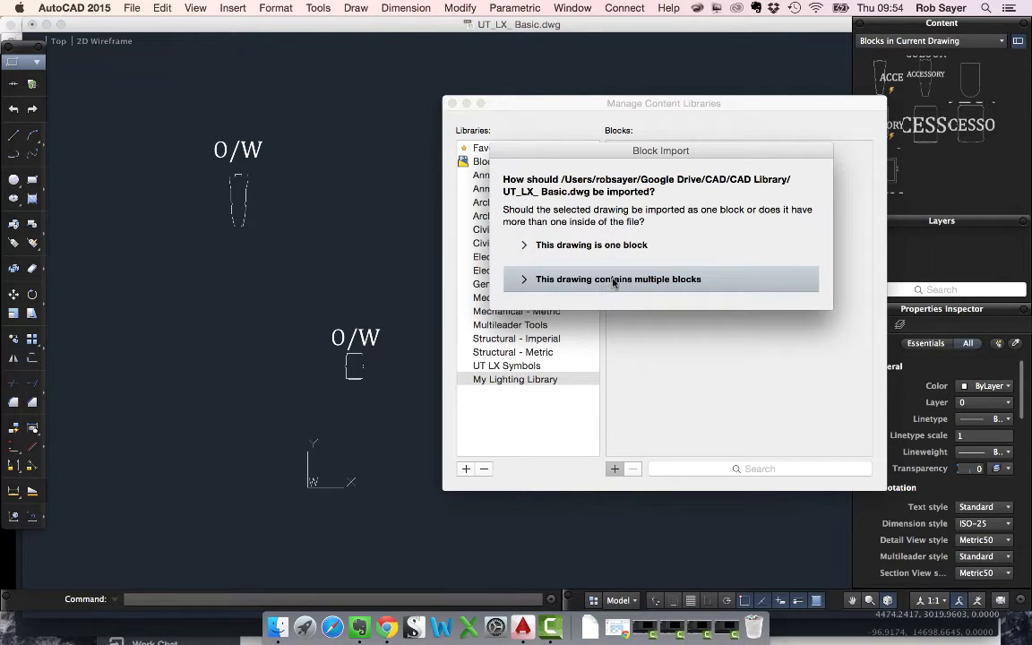
pyautogui.click(614, 280)
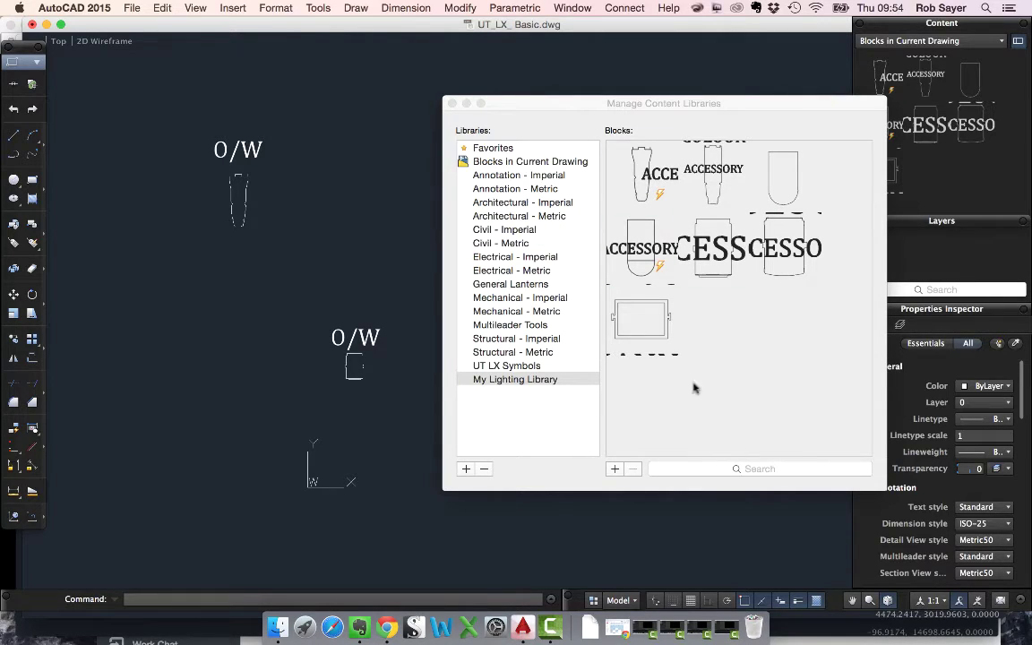
# Step: Close the library manager and start a new drawing from the acadiso.dwt template
pyautogui.click(453, 104)
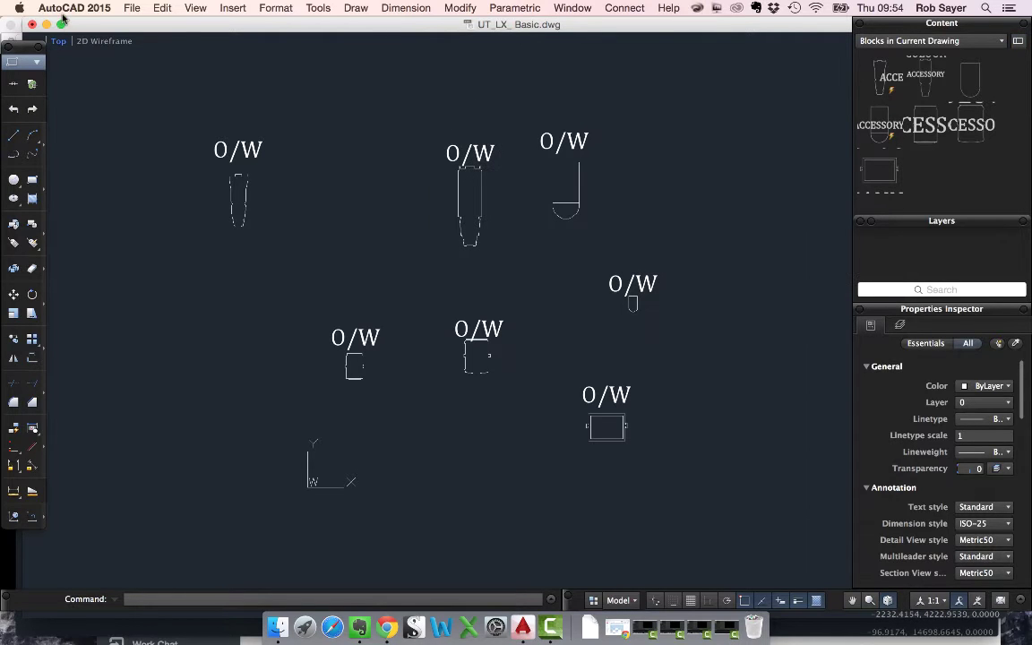
pyautogui.click(132, 9)
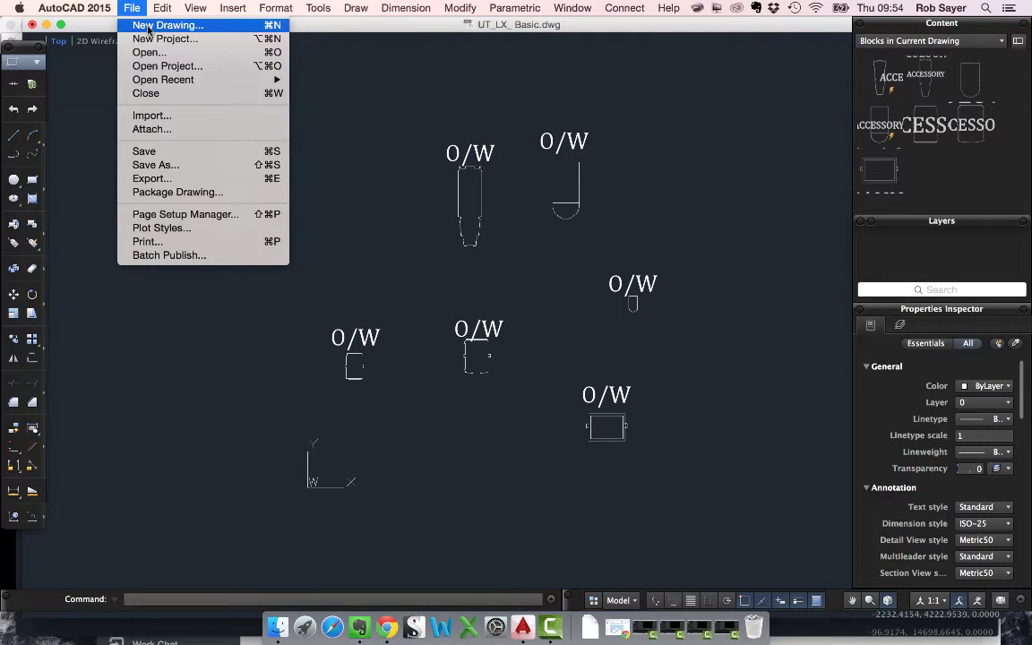
pyautogui.click(149, 26)
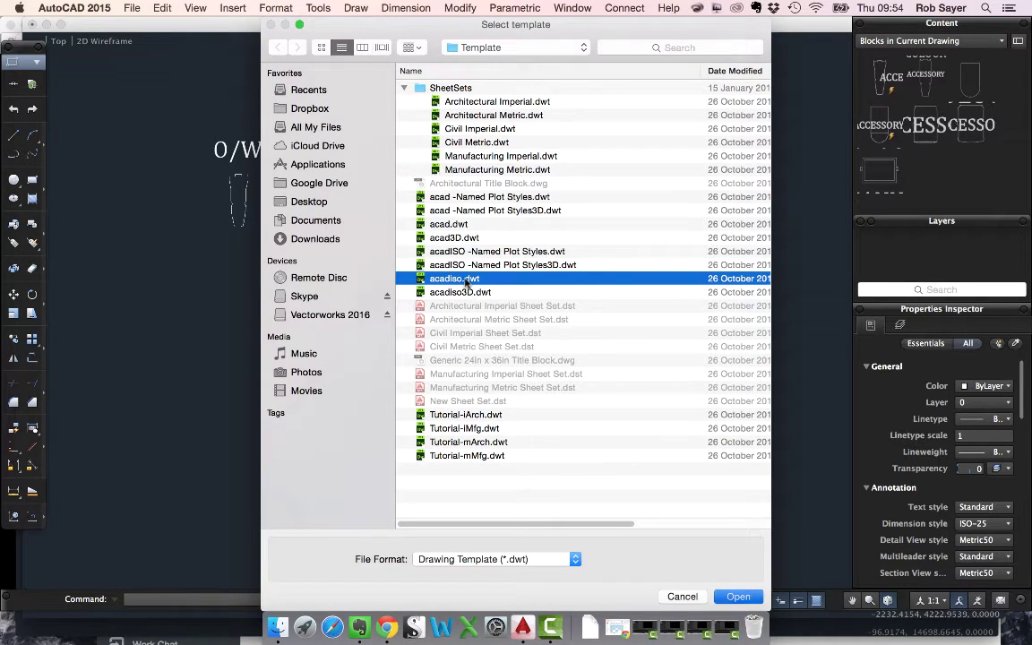
pyautogui.press('Return')
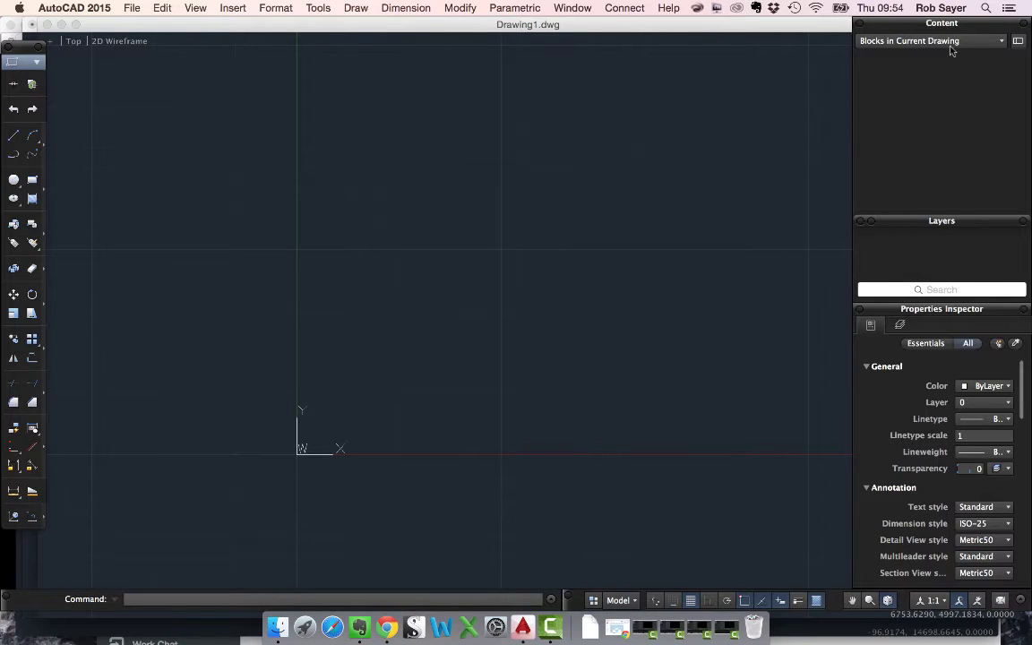
# Step: Switch the Content palette to My Lighting Library and drag its first lantern into Drawing1
pyautogui.click(1003, 44)
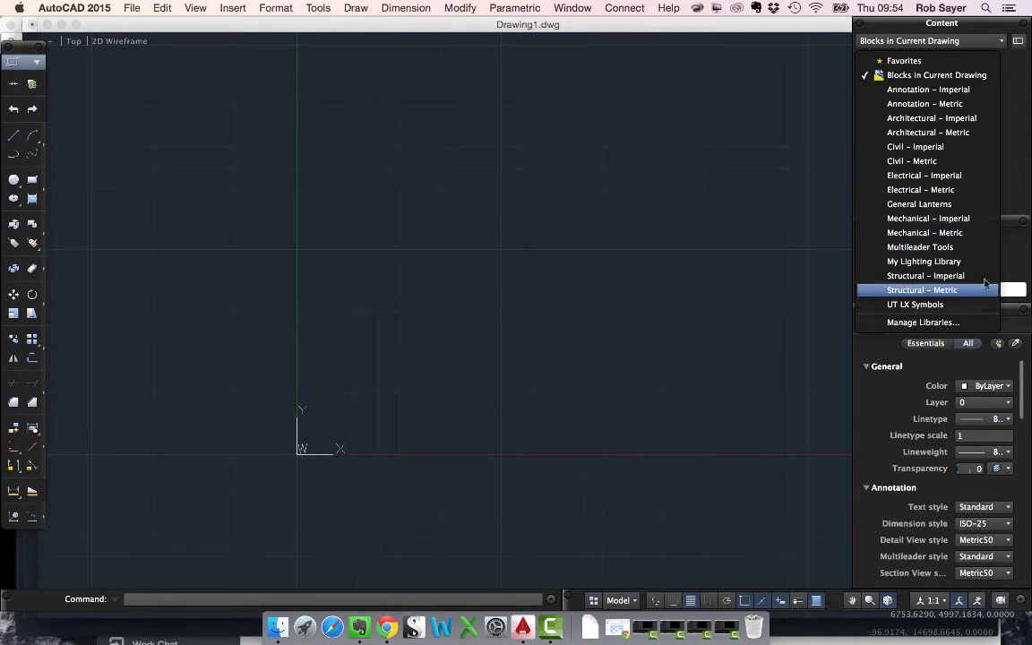
pyautogui.click(919, 263)
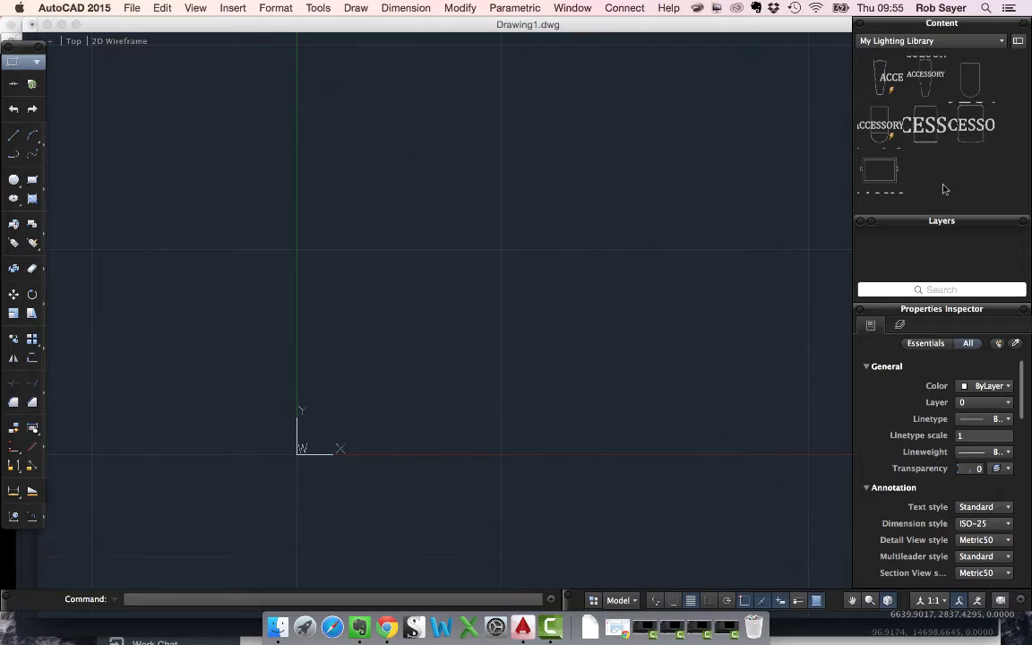
pyautogui.click(881, 79)
pyautogui.moveTo(881, 79)
pyautogui.mouseDown()
pyautogui.moveTo(352, 335)
pyautogui.moveTo(395, 341)
pyautogui.mouseUp()
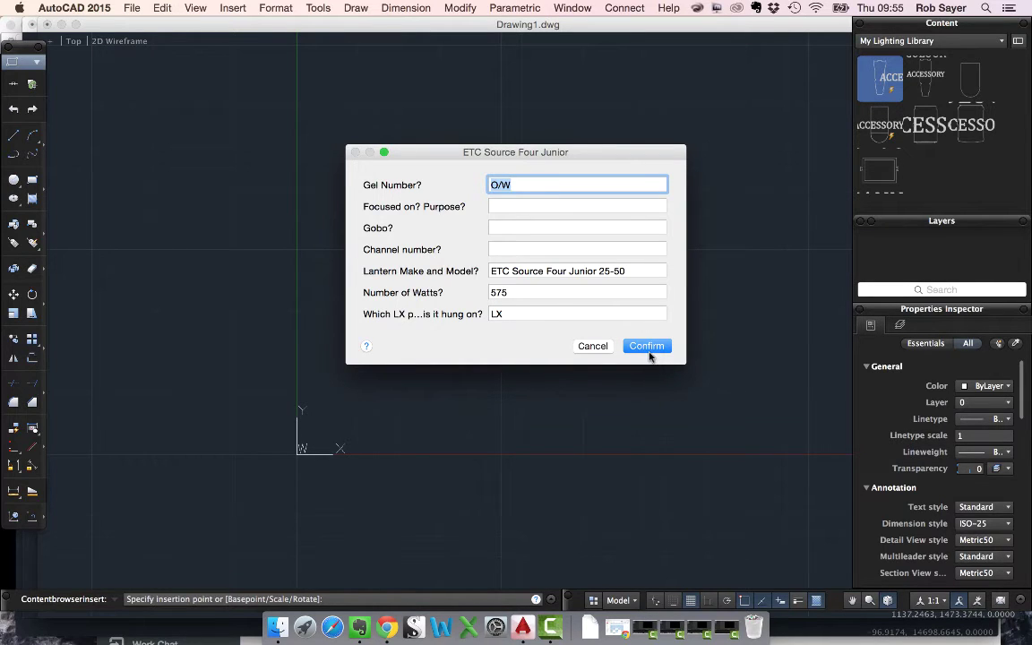
# Step: Confirm the ETC Source Four Junior attribute values, then review them without changes
pyautogui.click(647, 347)
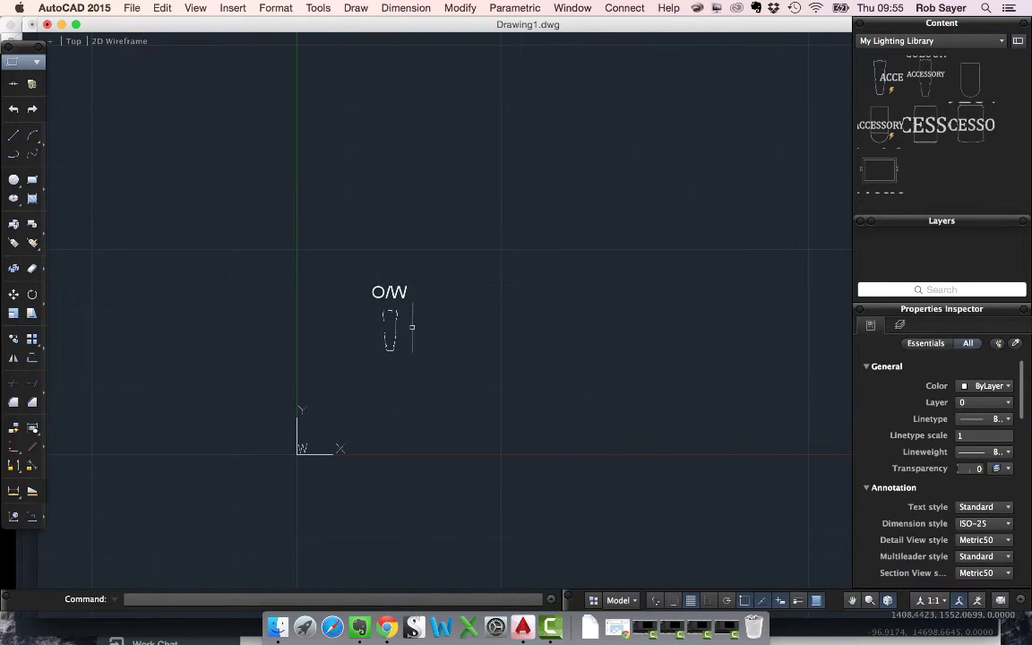
pyautogui.doubleClick(390, 311)
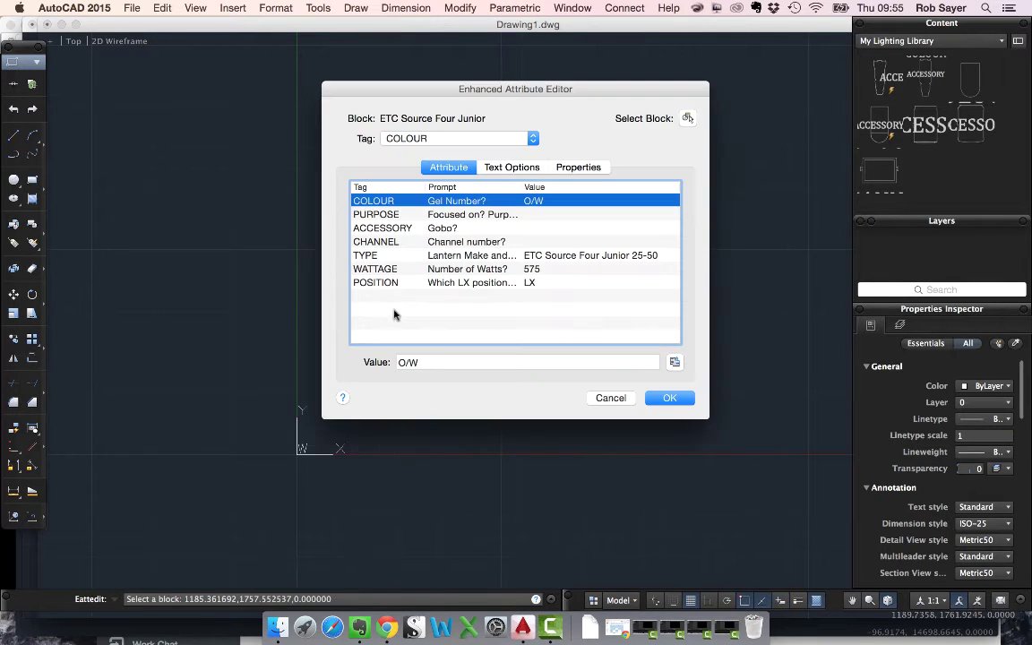
pyautogui.click(607, 396)
# Step: Try rotating the placed lantern, then cancel so it stays upright and deselected
pyautogui.click(390, 332)
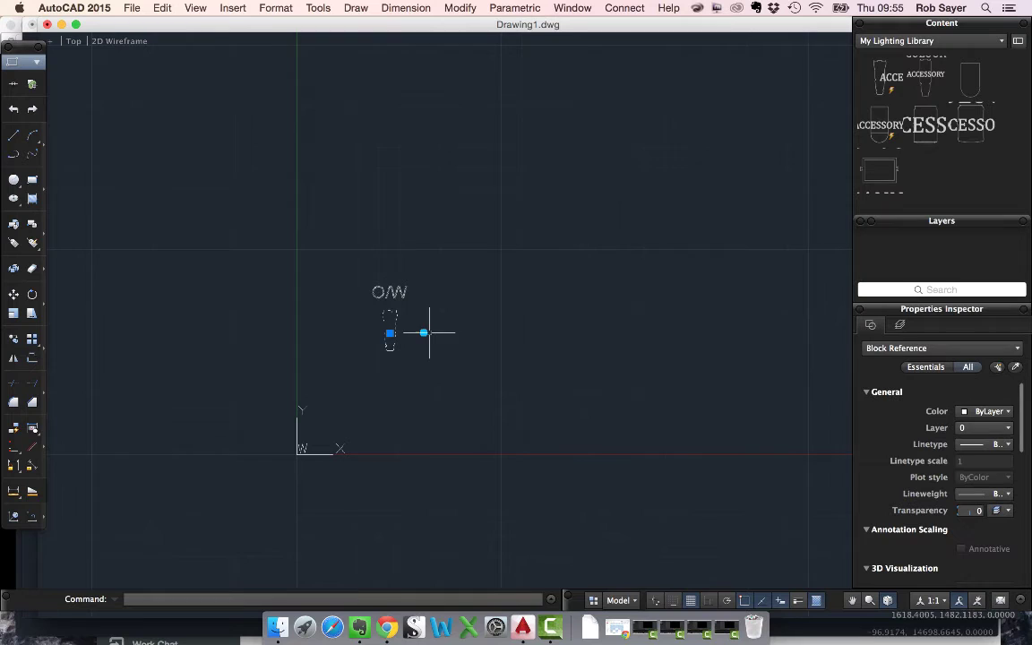
pyautogui.moveTo(424, 335); pyautogui.dragTo(424, 354)
pyautogui.click(424, 333)
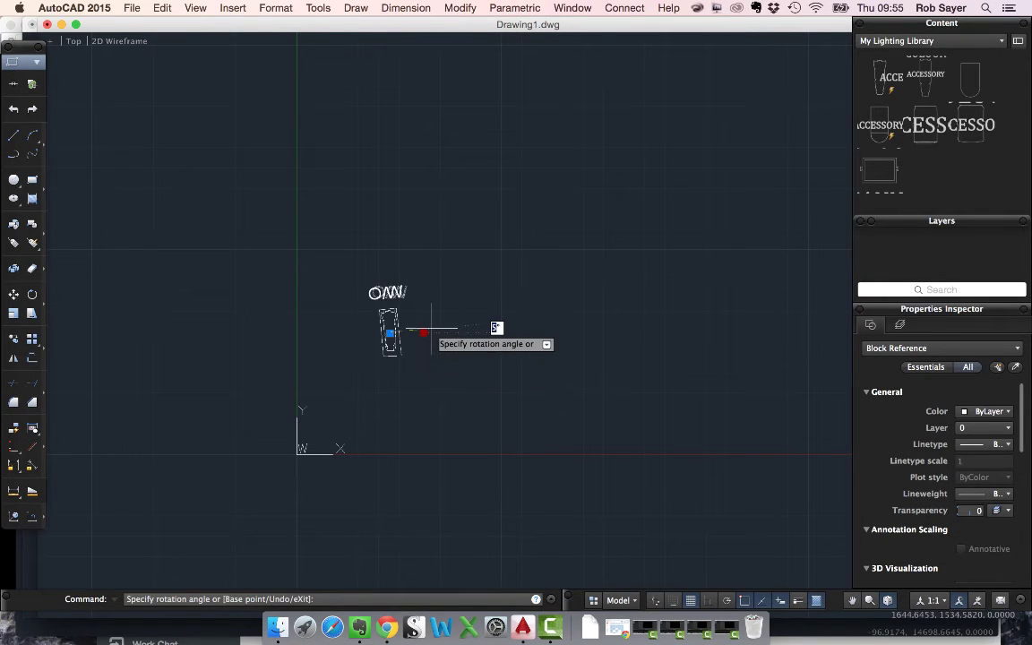
pyautogui.press('Escape')
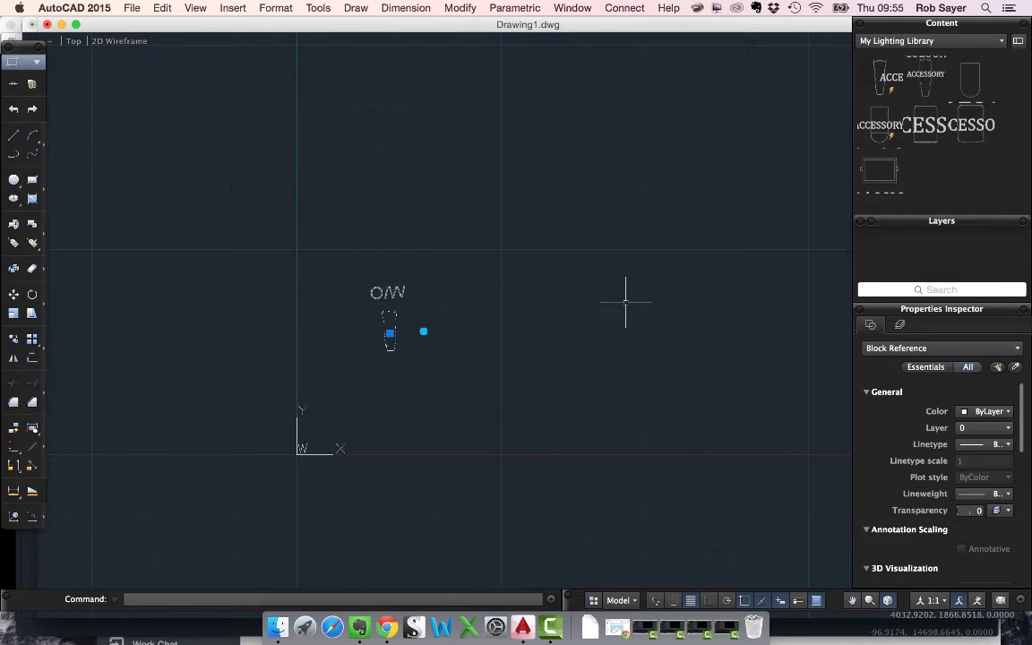
pyautogui.press('Escape')
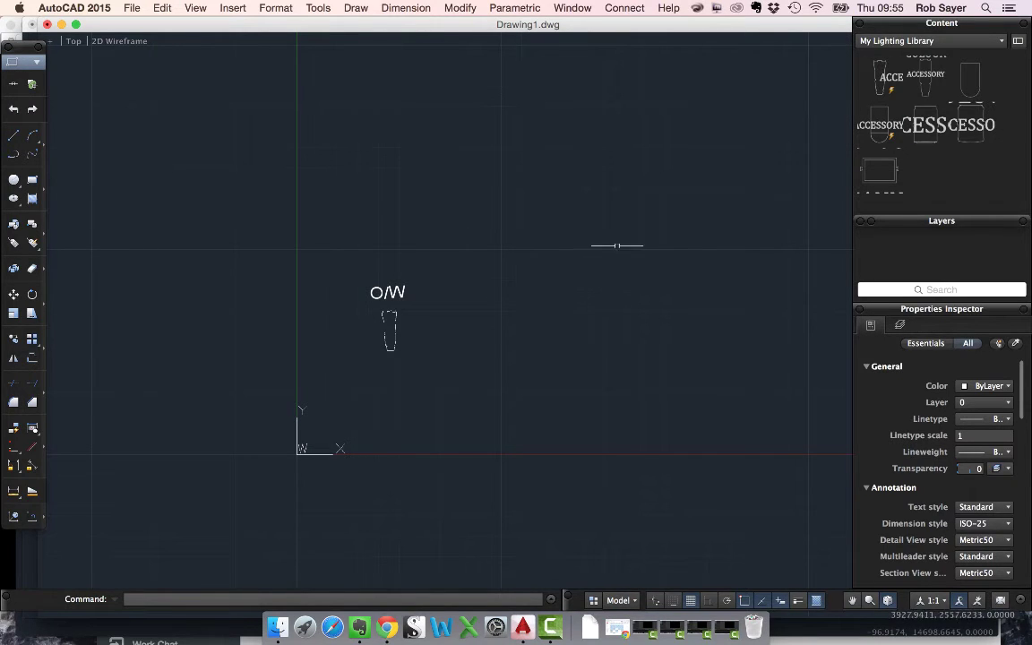
pyautogui.click(421, 339)
pyautogui.click(388, 339)
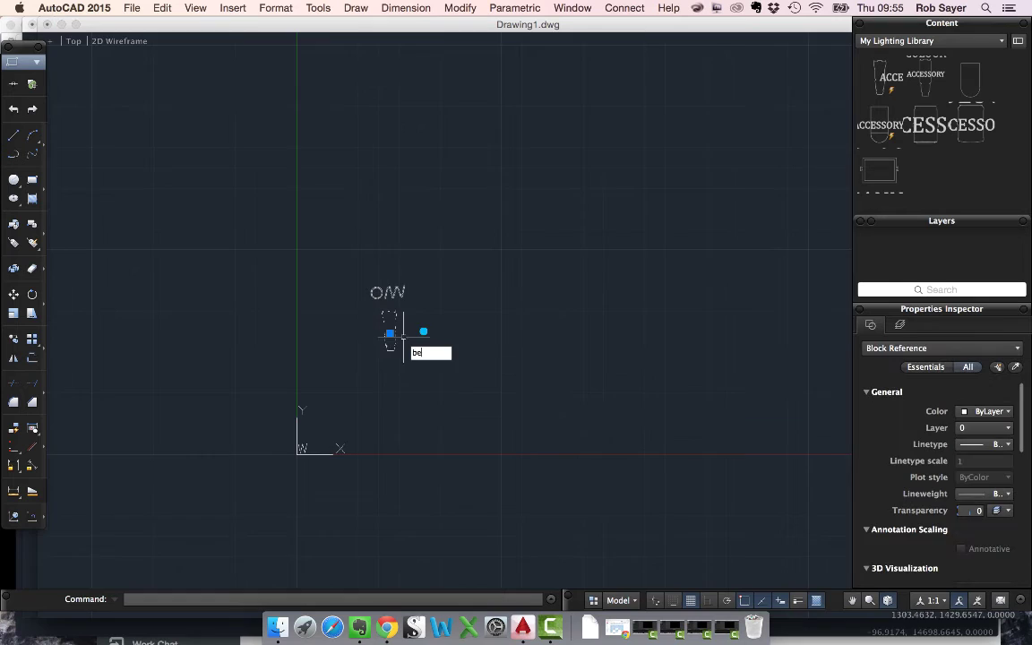
pyautogui.write('be')
pyautogui.press('Return')
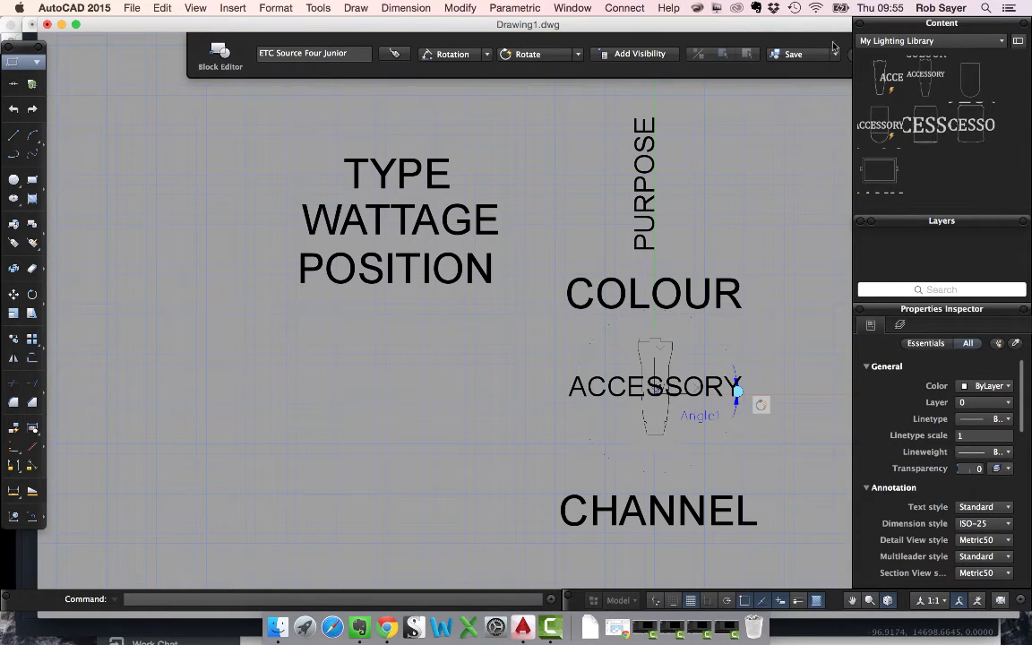
pyautogui.click(850, 55)
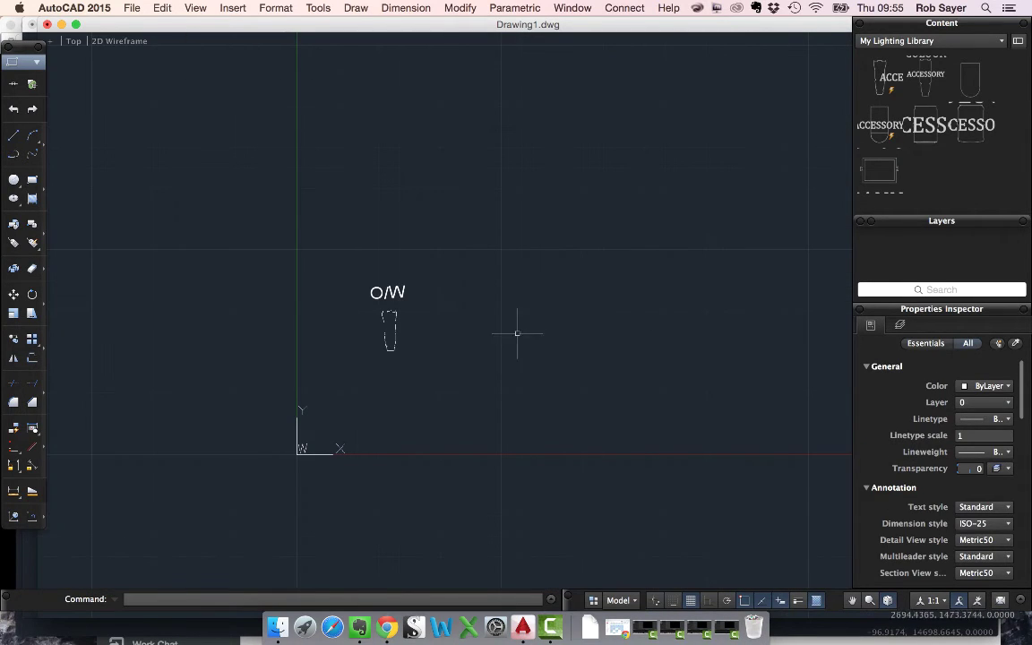
pyautogui.click(863, 41)
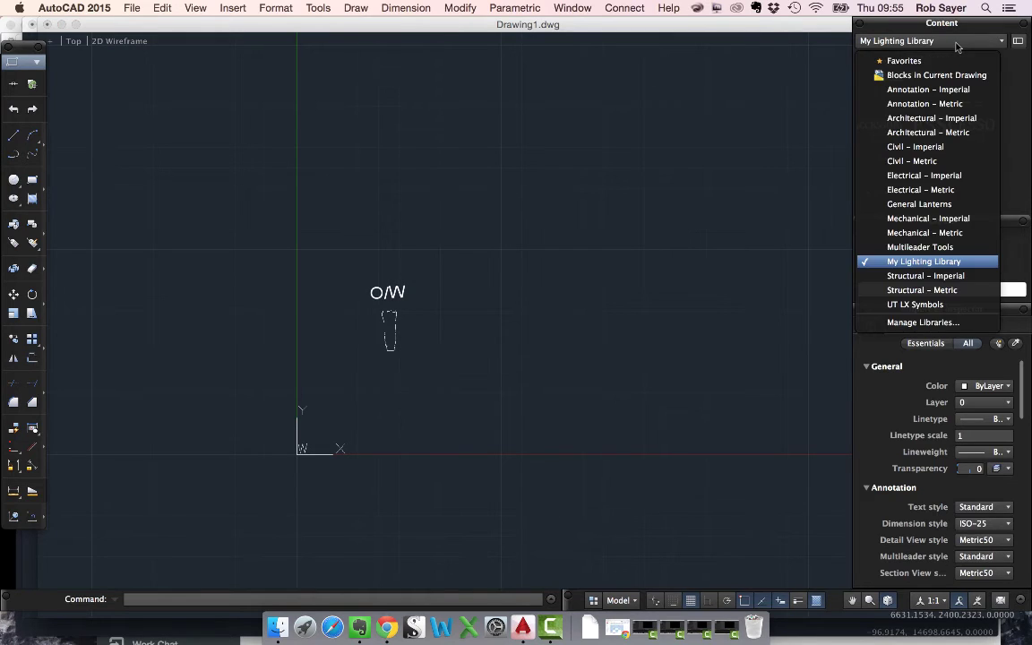
pyautogui.click(955, 75)
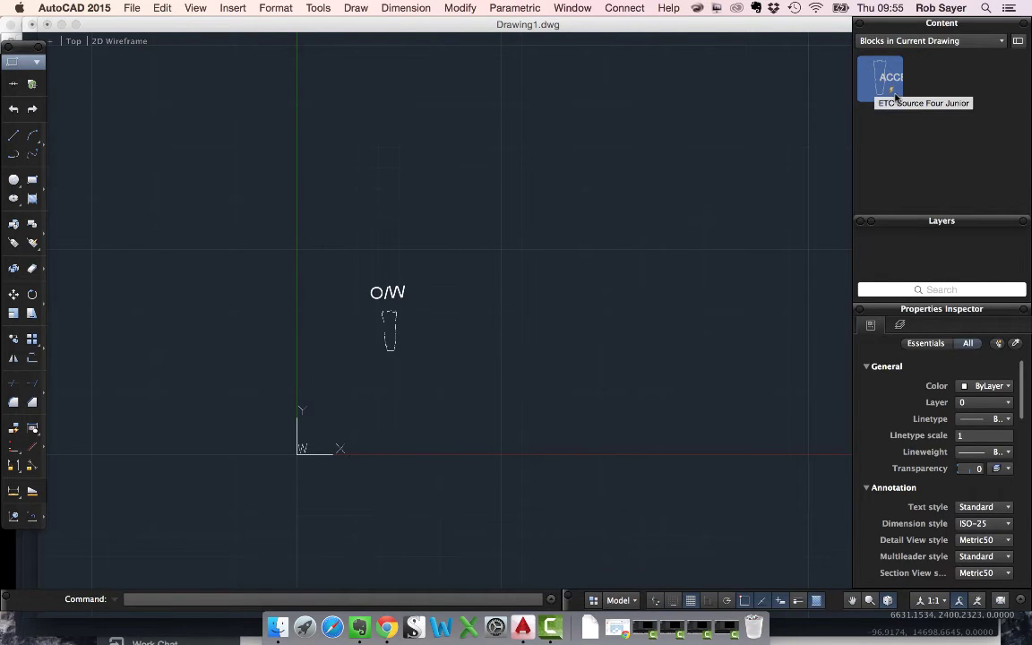
pyautogui.click(895, 92)
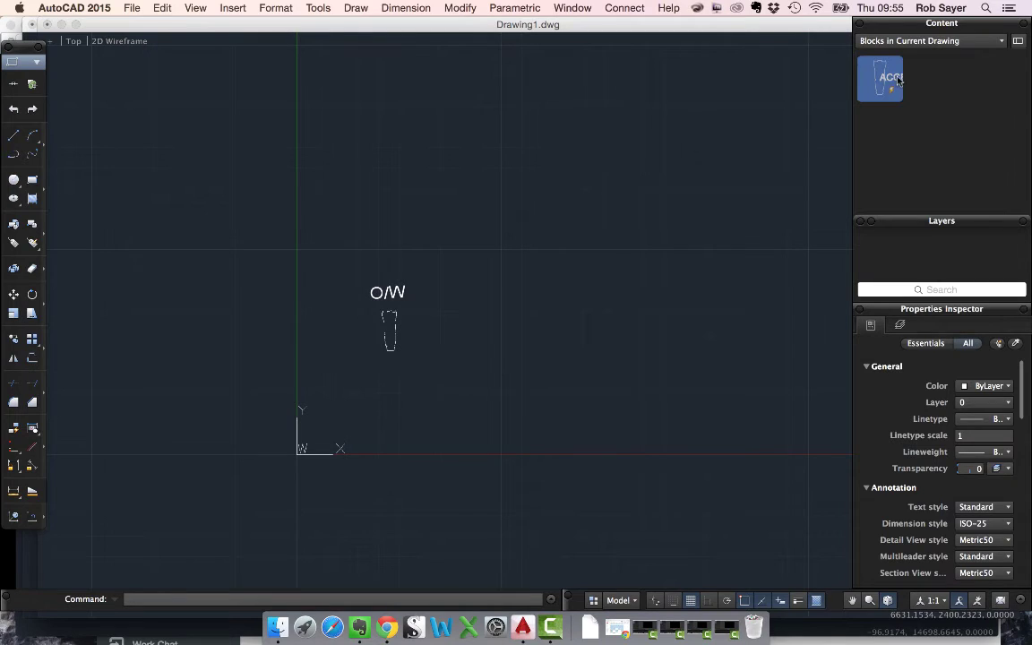
pyautogui.click(553, 244)
pyautogui.click(592, 345)
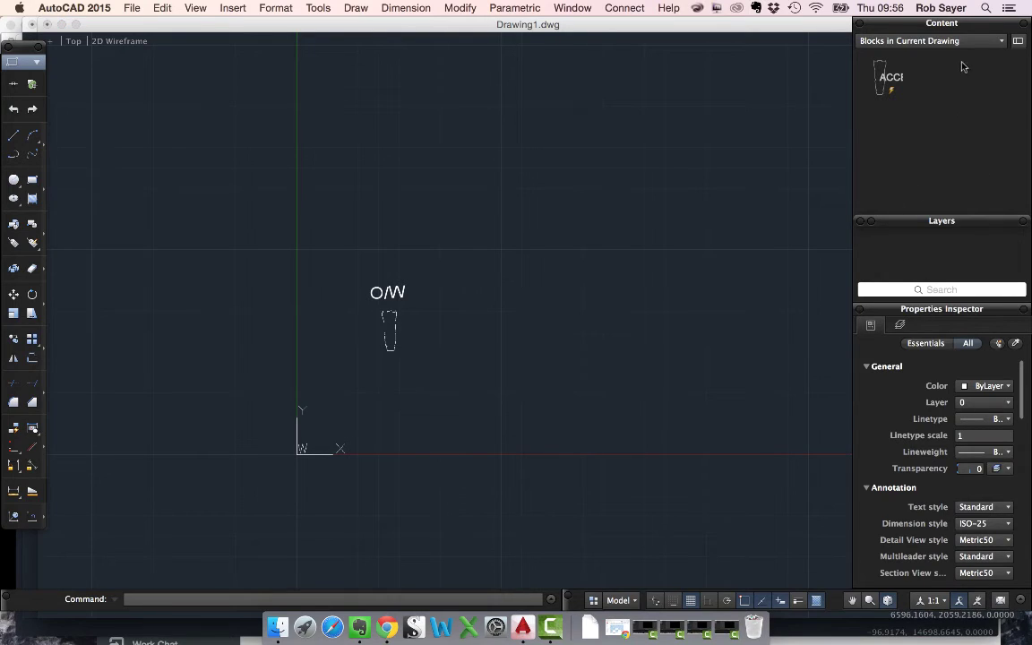
pyautogui.click(991, 42)
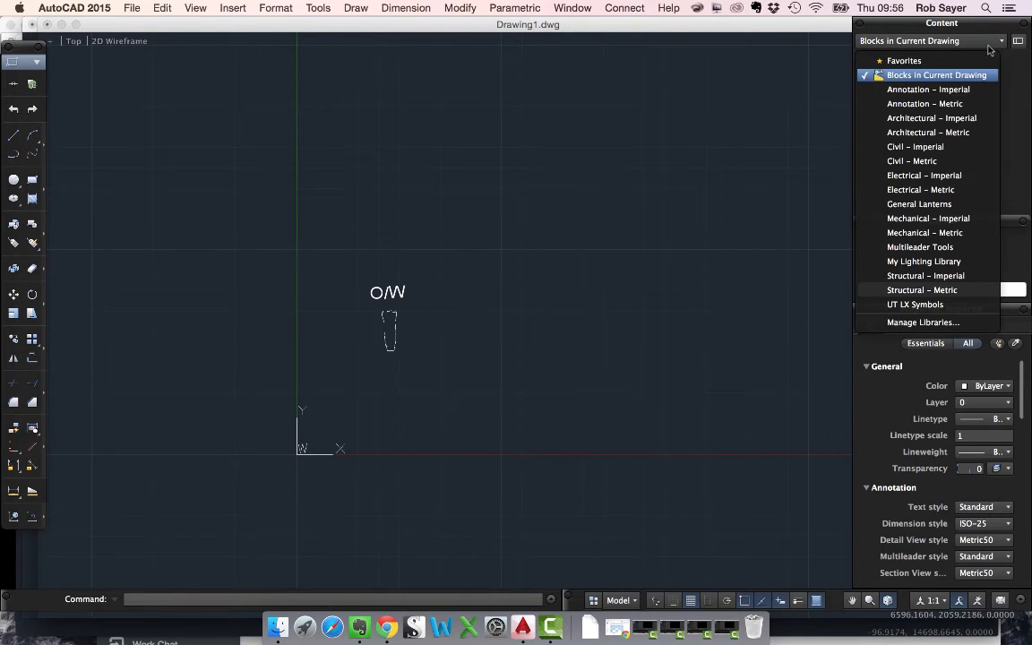
pyautogui.click(946, 263)
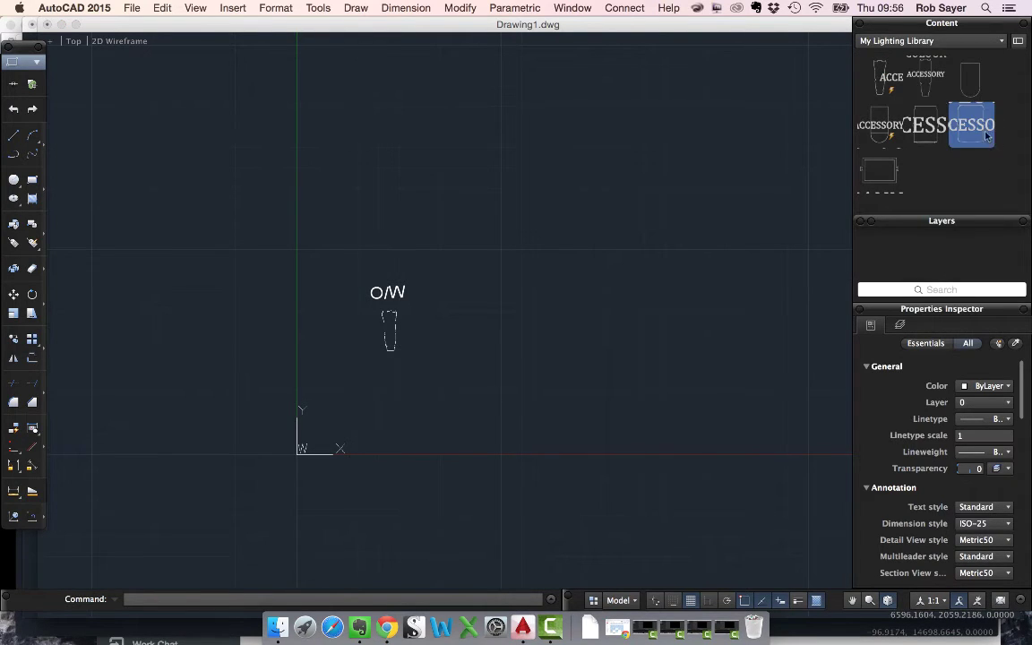
# Step: Insert the PAR 16 Birdie lantern right of the first one and confirm its attributes
pyautogui.click(972, 78)
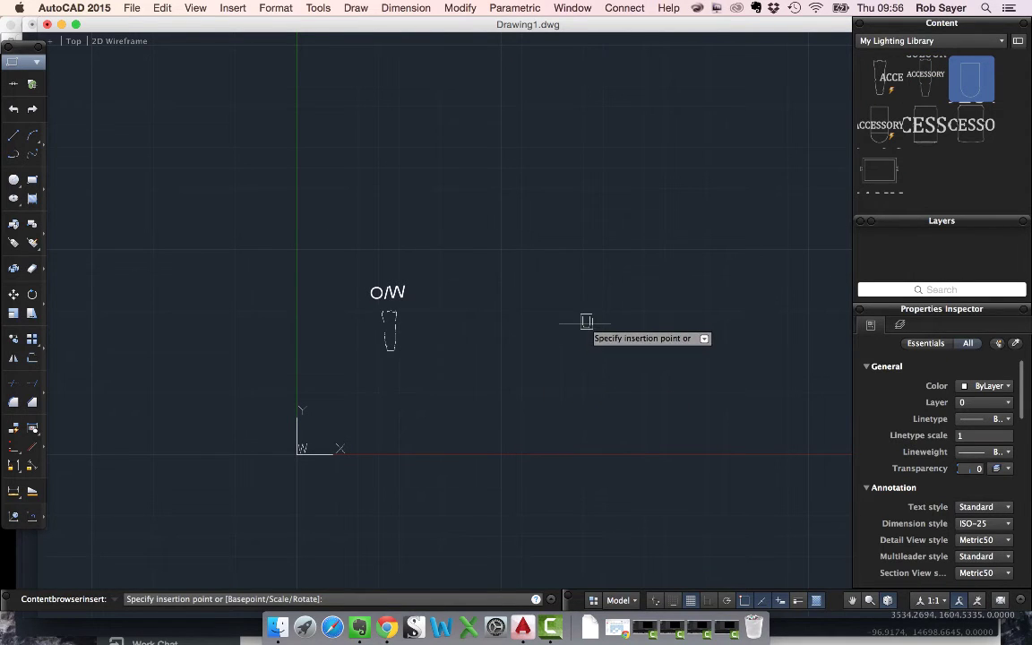
pyautogui.click(588, 321)
pyautogui.click(646, 347)
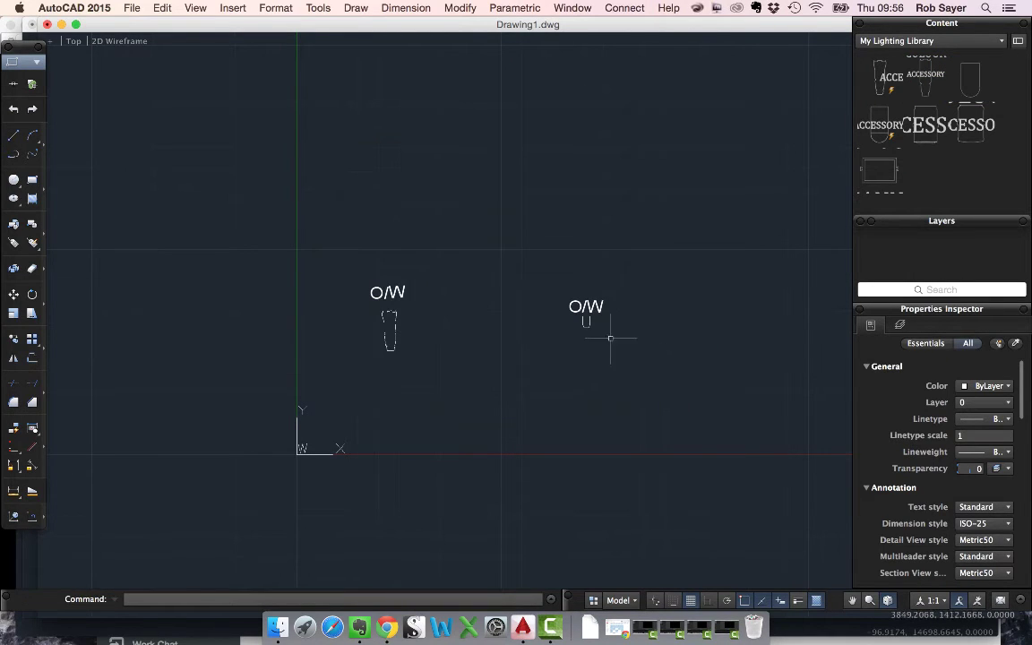
# Step: Switch the Content palette to Blocks in Current Drawing and scroll through the listed blocks
pyautogui.scroll(5, 609, 336)
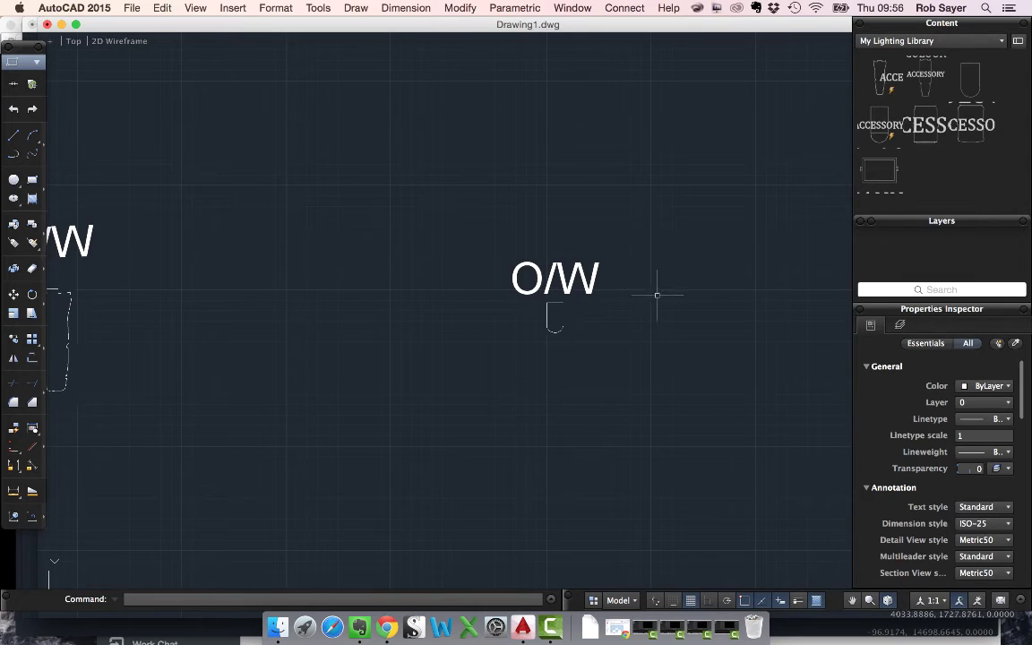
pyautogui.click(873, 40)
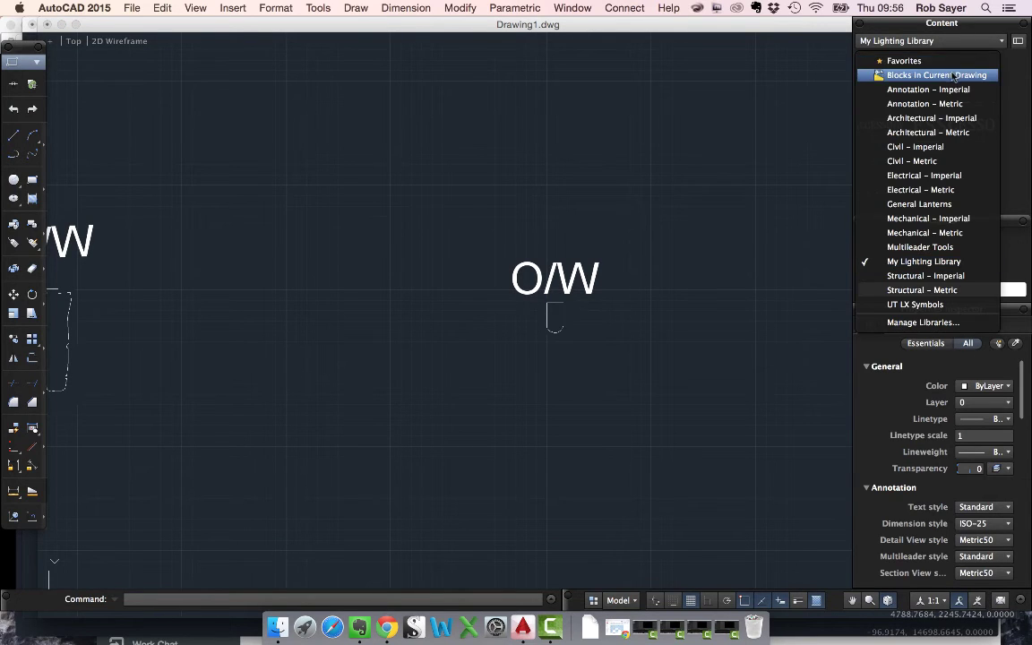
pyautogui.click(932, 75)
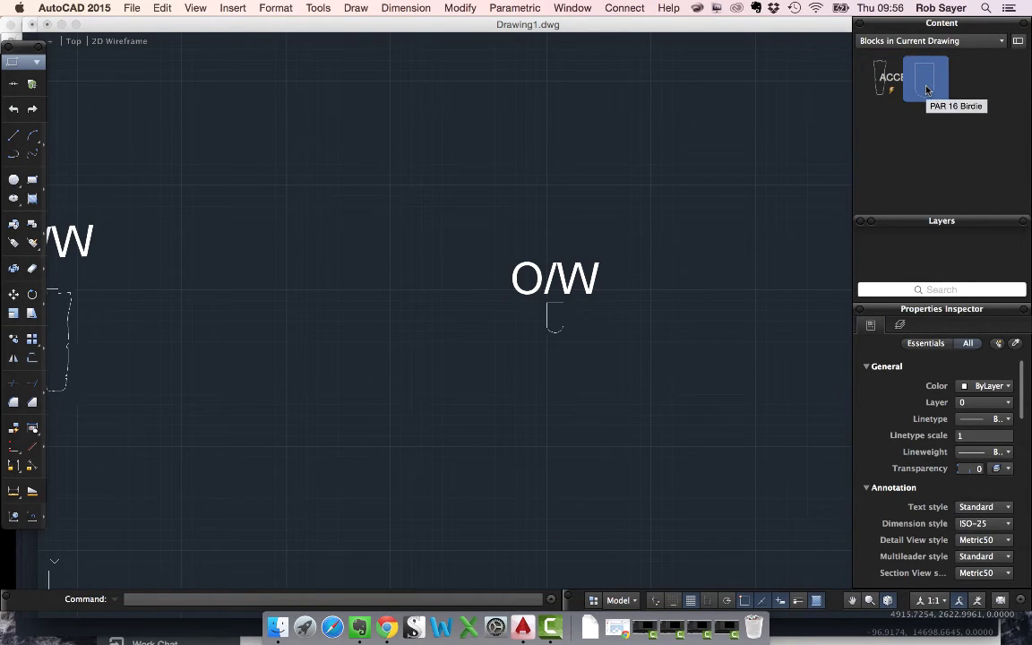
pyautogui.scroll(-3, 571, 232)
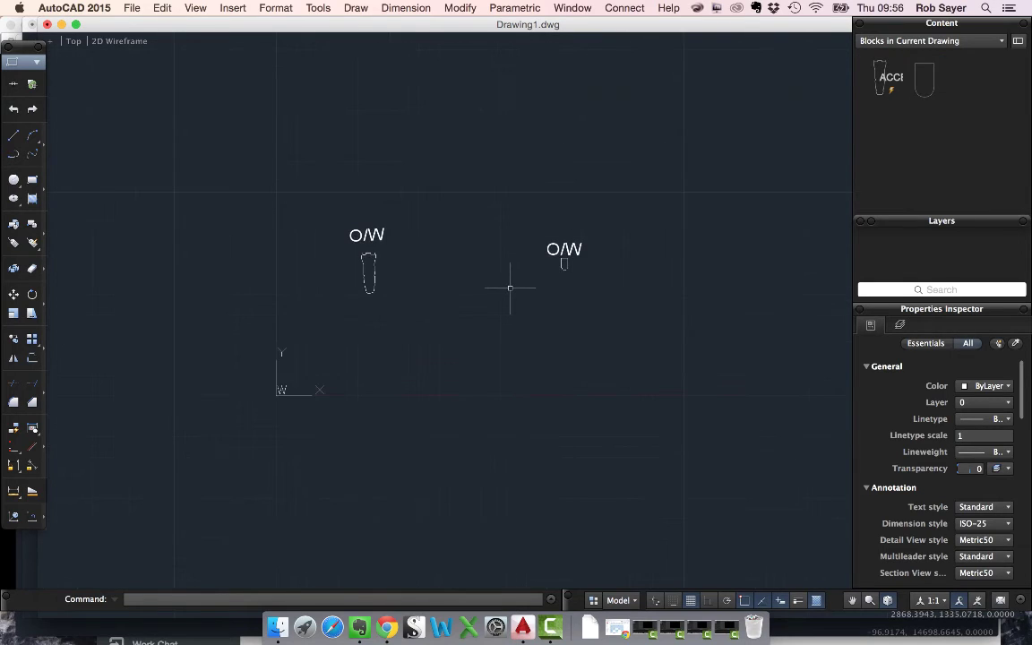
pyautogui.scroll(4, 509, 287)
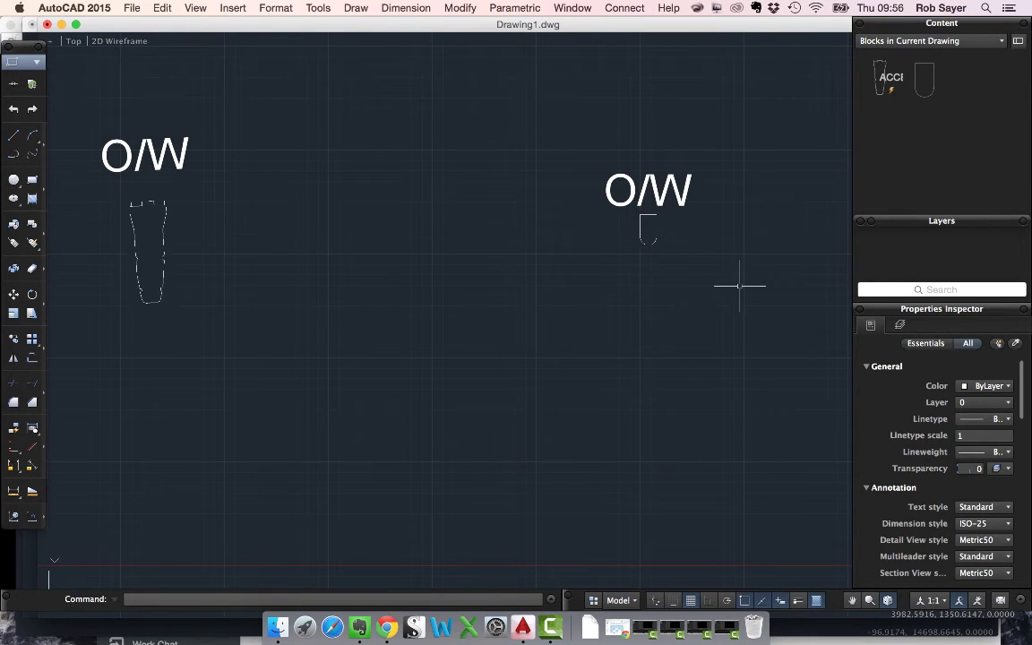
pyautogui.scroll(-3, 726, 282)
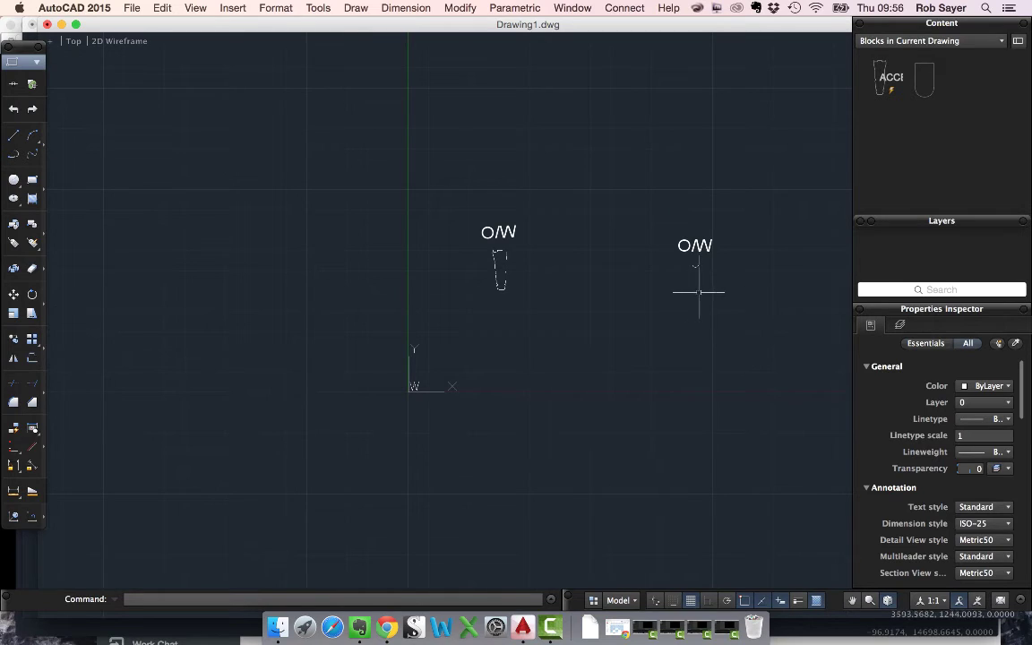
# Step: Window-select the small right-hand O/W lantern block, delete it, and pan to the remaining one
pyautogui.click(740, 319)
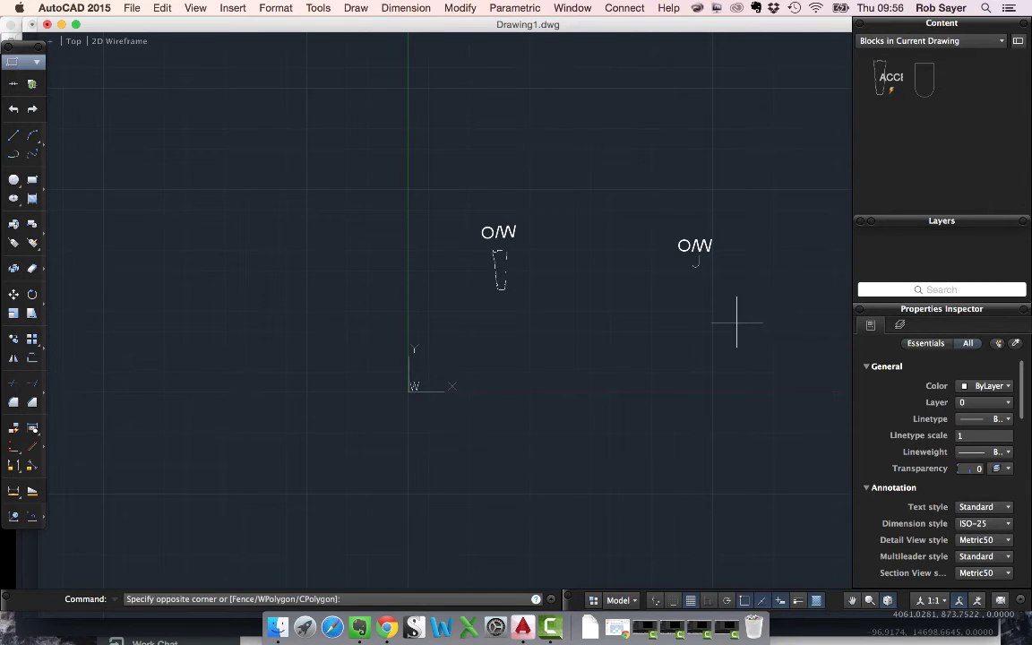
pyautogui.click(651, 204)
pyautogui.press('Delete')
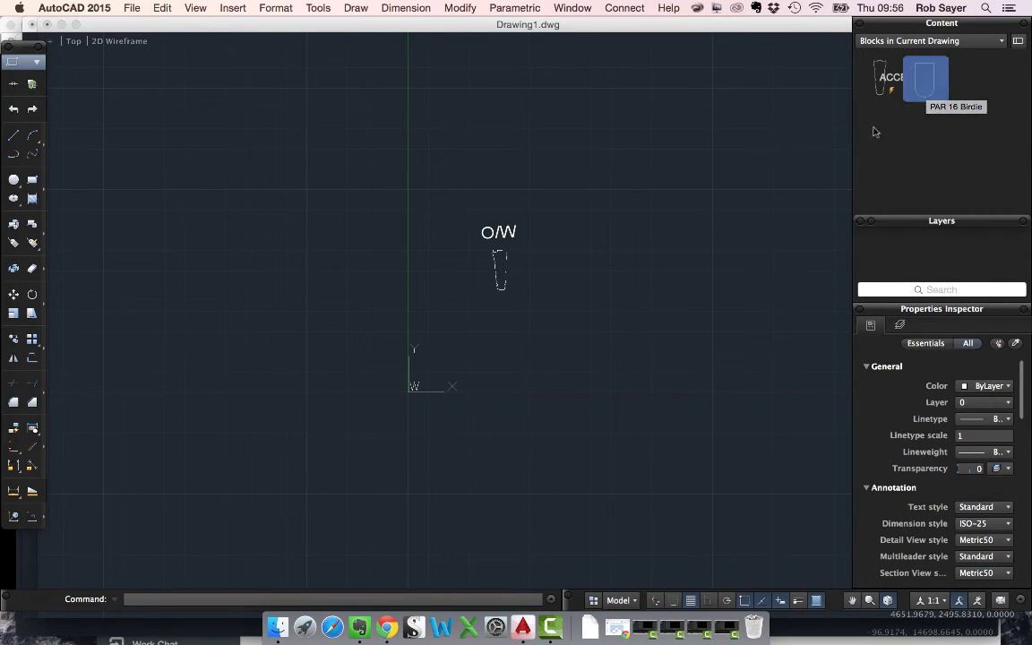
pyautogui.scroll(-2, 641, 255)
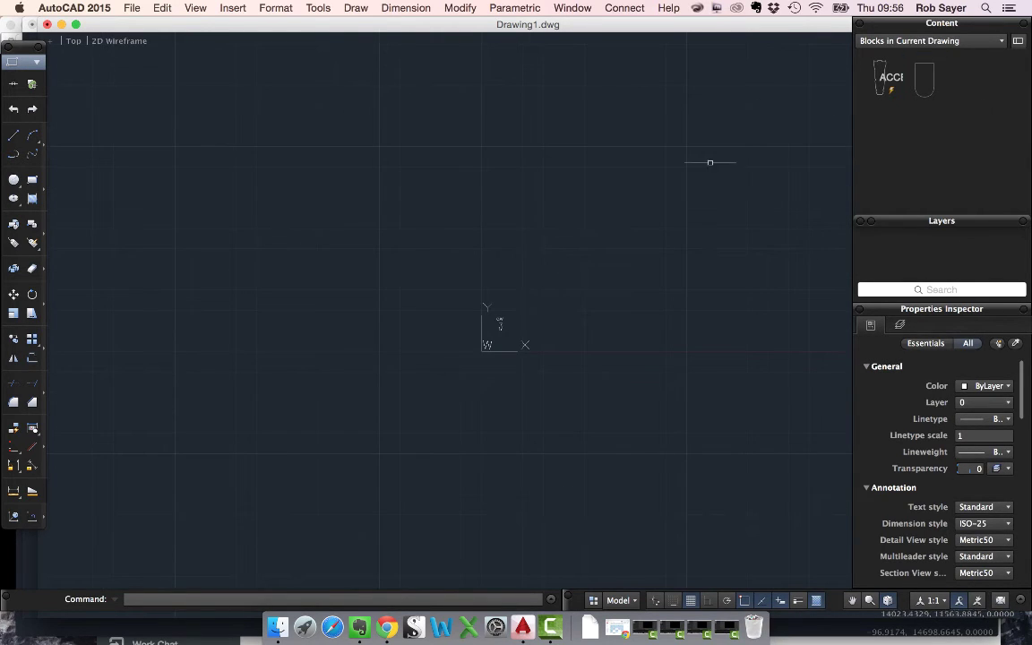
pyautogui.scroll(3, 690, 195)
pyautogui.moveTo(530, 256); pyautogui.dragTo(705, 74, button='middle')
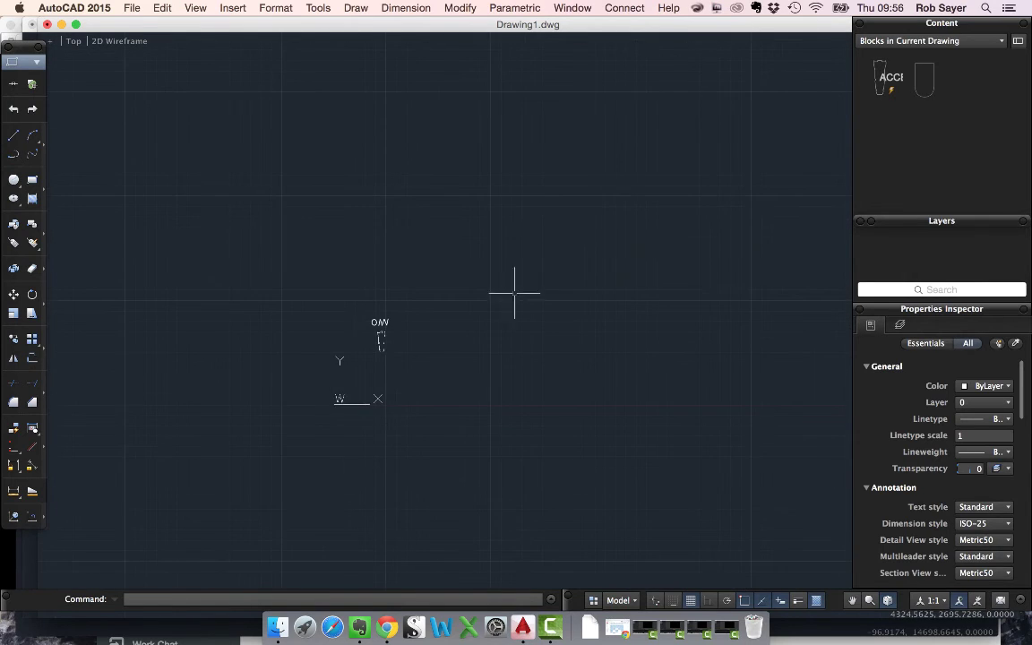
pyautogui.moveTo(512, 290); pyautogui.dragTo(530, 223, button='middle')
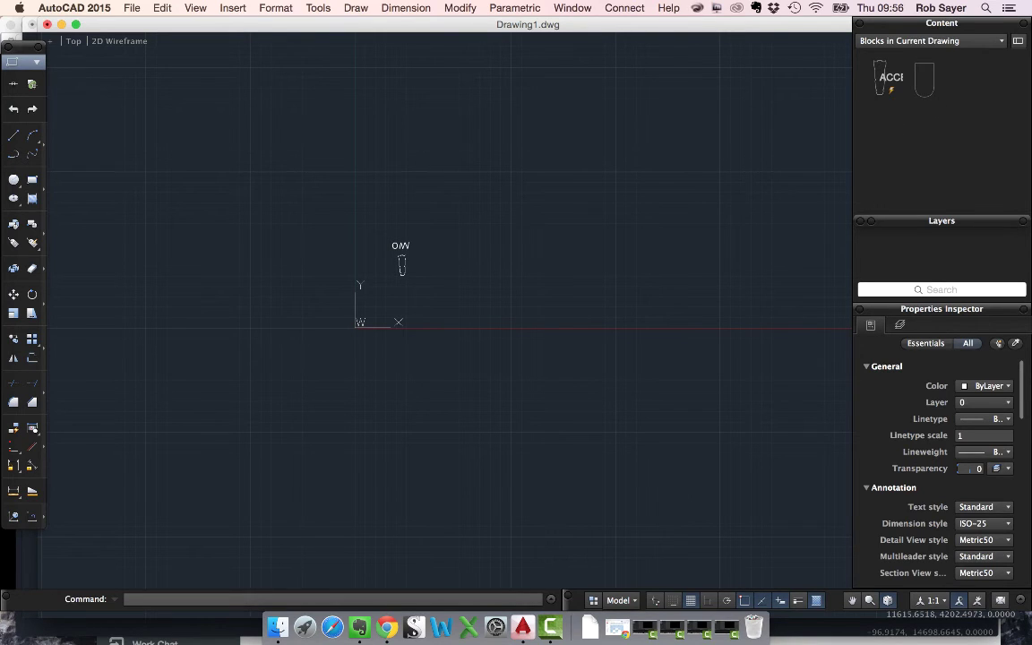
# Step: Run PURGE on Blocks with all names, verifying each, and confirm removing PAR 16 Birdie
pyautogui.write('pu')
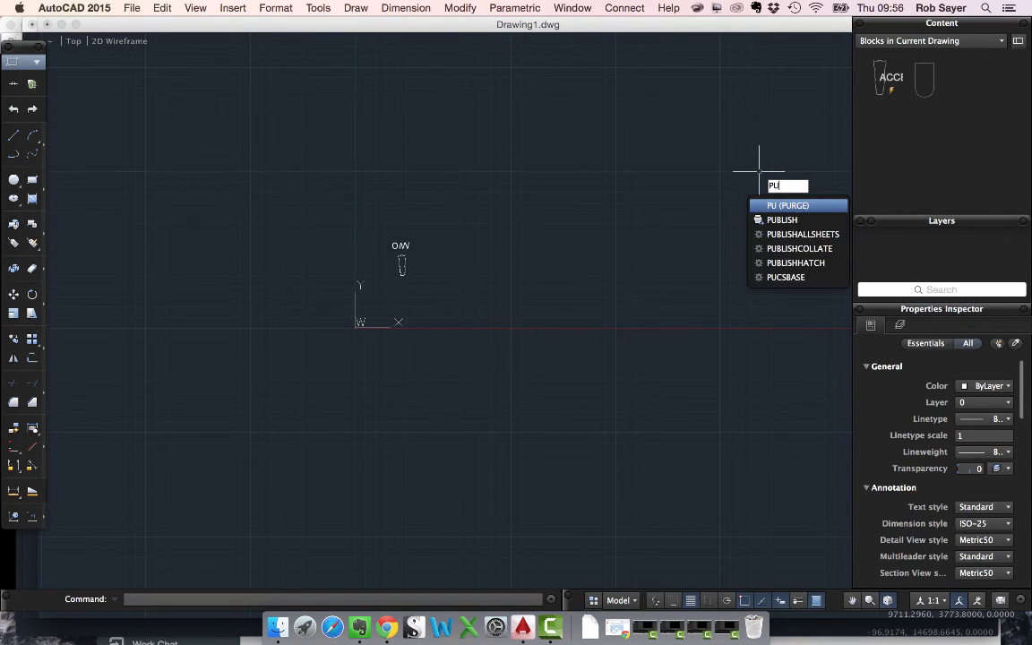
pyautogui.write('r')
pyautogui.press('Return')
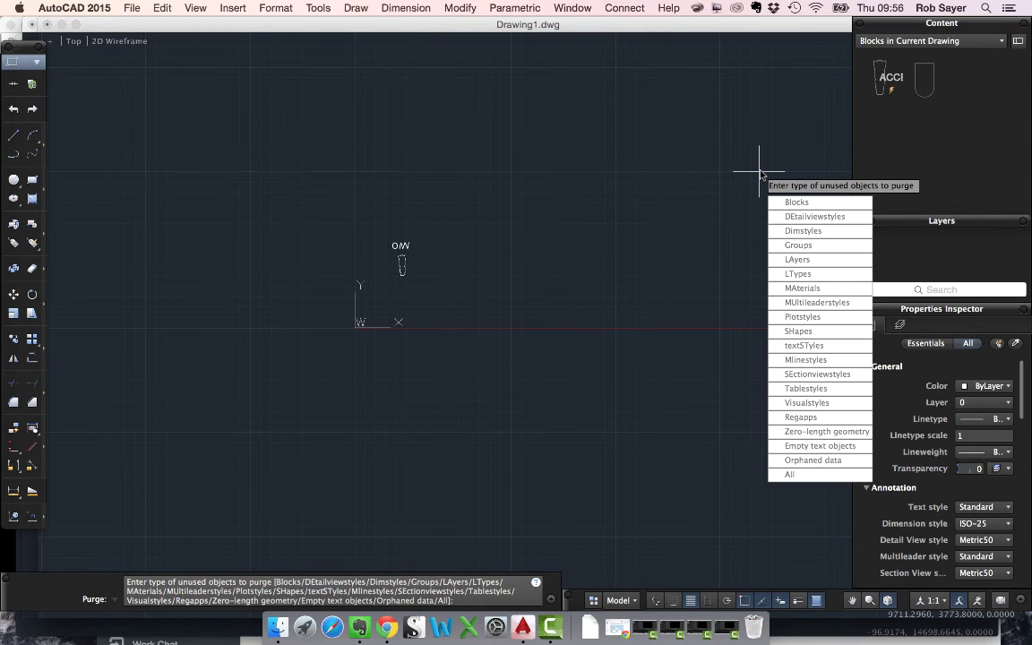
pyautogui.press('Down')
pyautogui.press('Up')
pyautogui.press('Return')
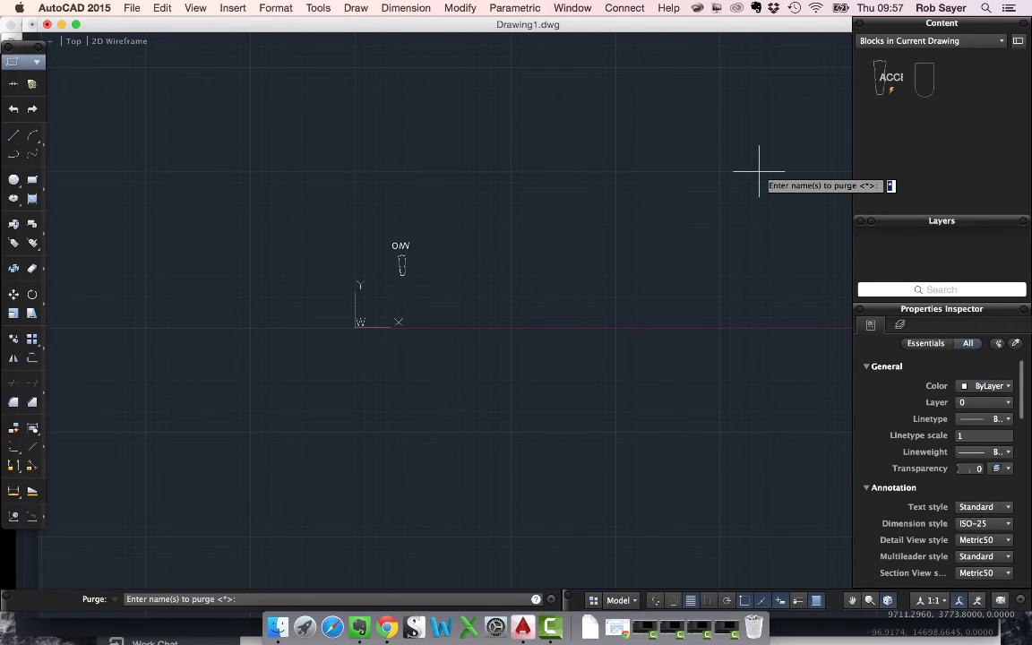
pyautogui.press('Return')
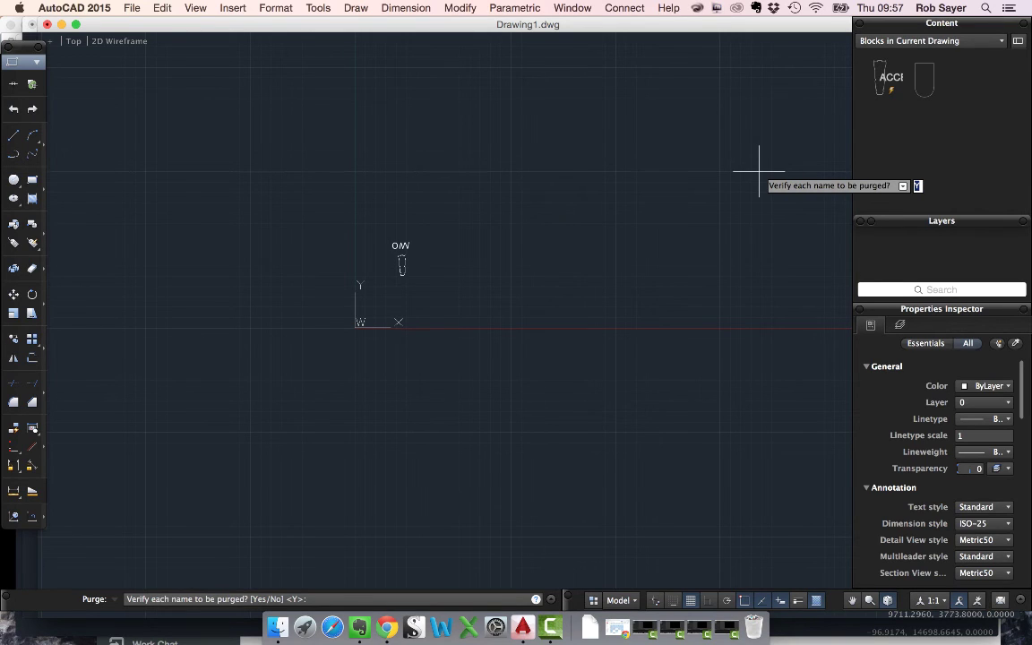
pyautogui.press('Return')
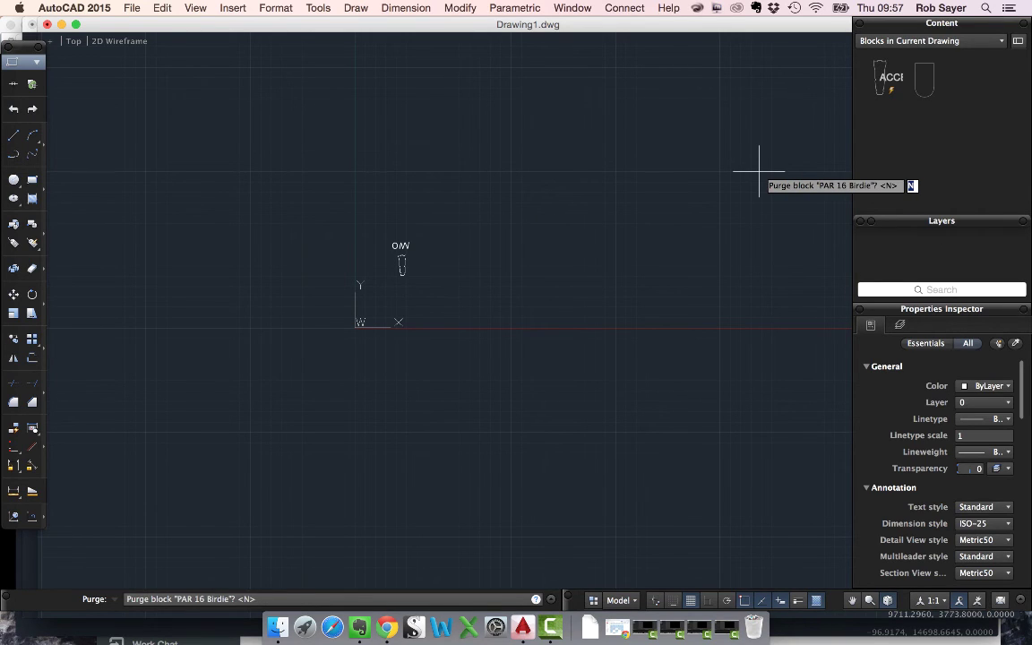
pyautogui.write('y')
pyautogui.press('Return')
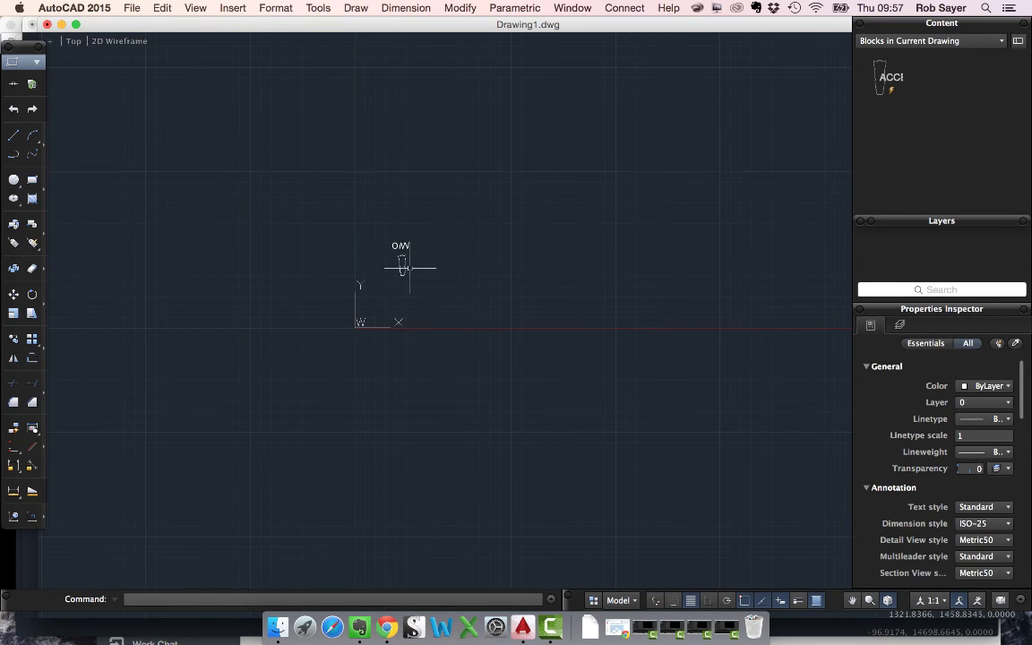
pyautogui.scroll(5, 402, 267)
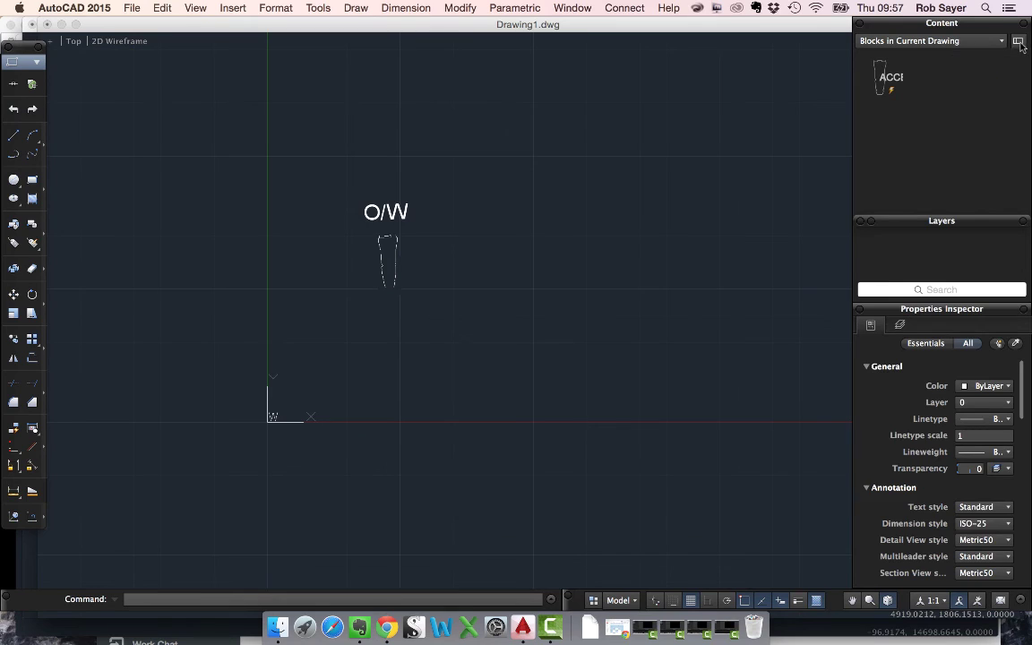
# Step: After briefly viewing Manage Libraries, move Drawing1 aside and bring UT_LX_Basic.dwg forward
pyautogui.click(918, 40)
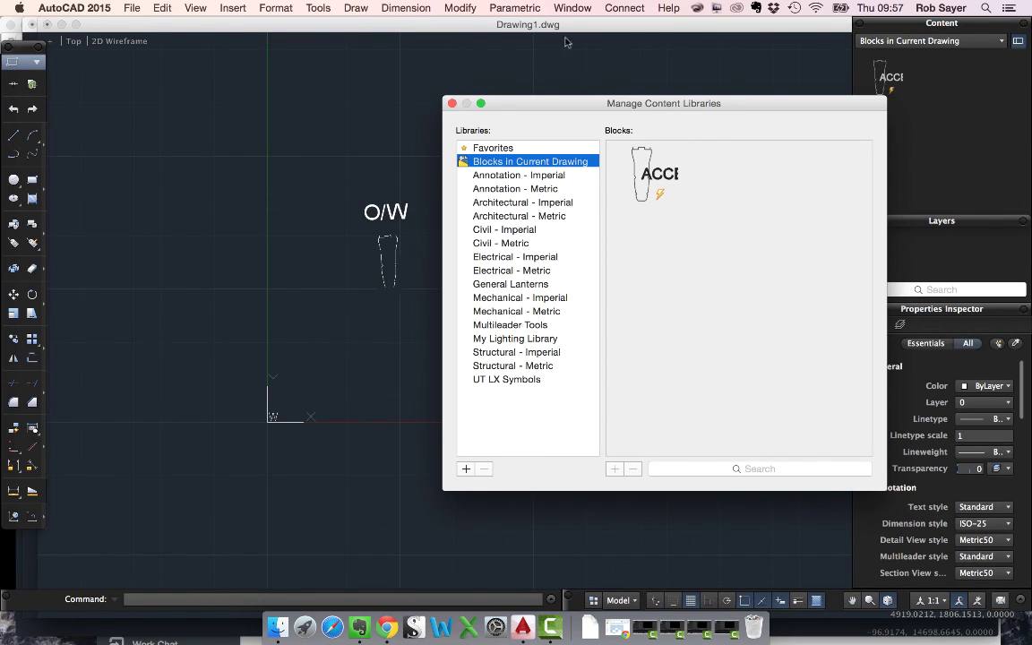
pyautogui.click(453, 103)
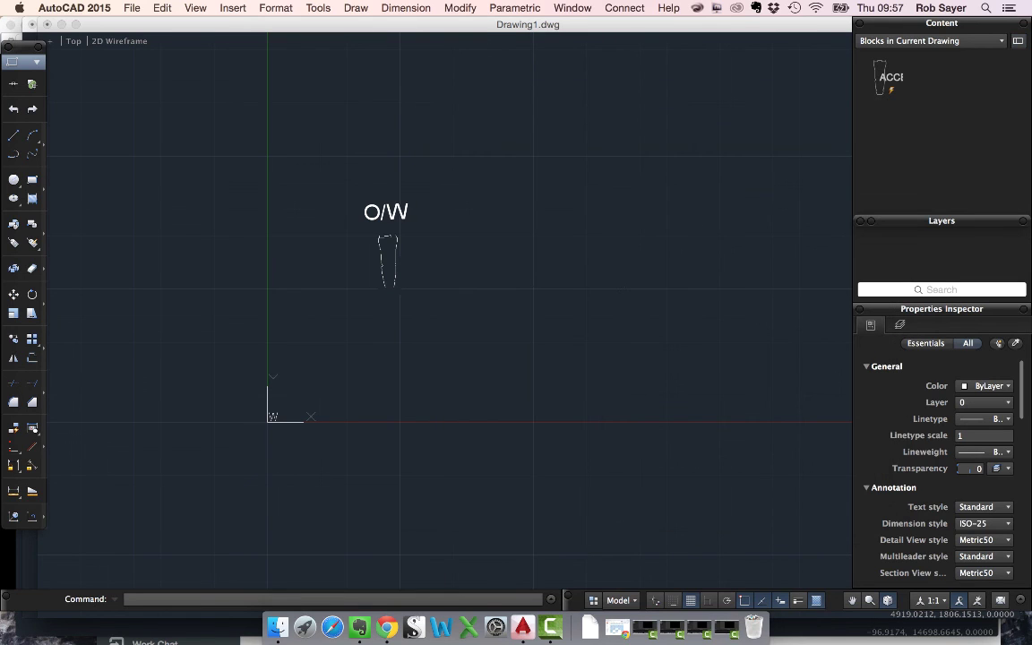
pyautogui.moveTo(483, 27); pyautogui.dragTo(488, 48)
pyautogui.click(489, 27)
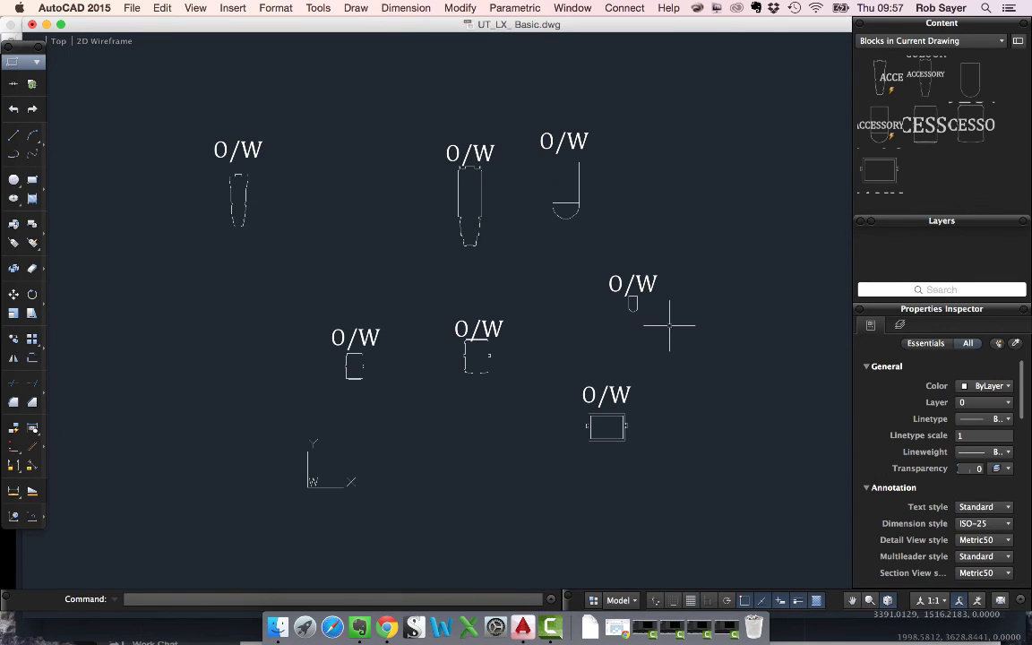
# Step: Switch to the UT_LX_Video.dwg drawing from the list of open drawings
pyautogui.click(573, 8)
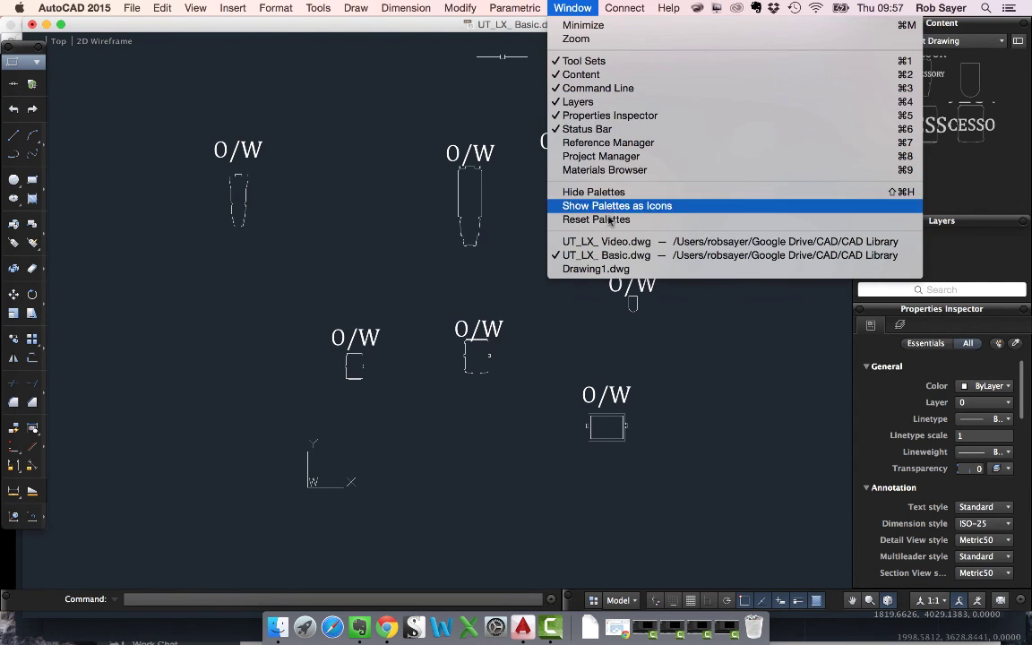
pyautogui.click(547, 229)
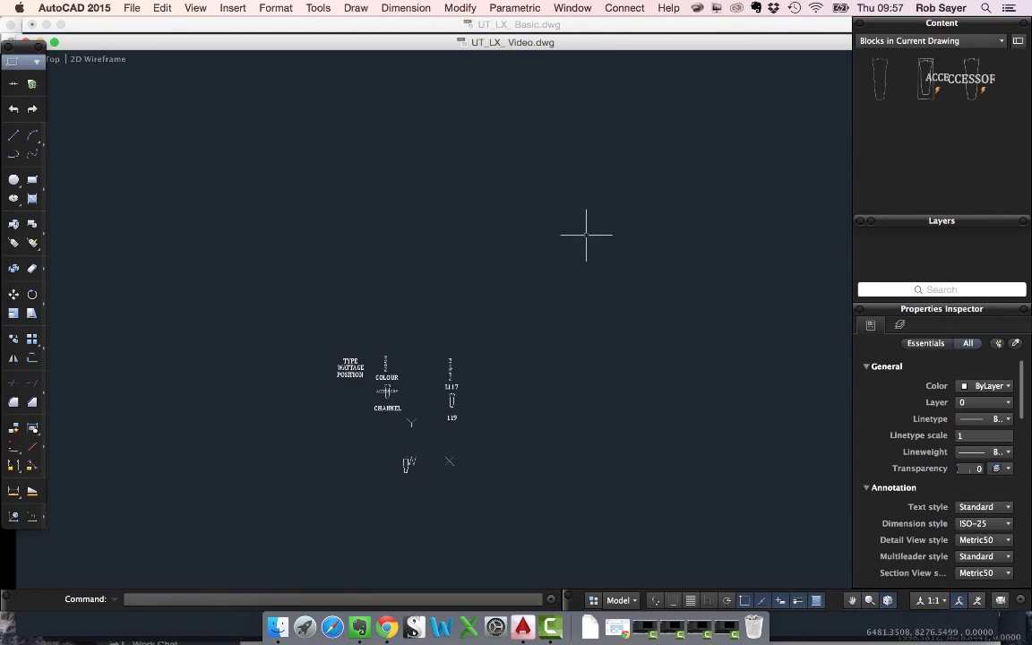
pyautogui.scroll(2, 573, 239)
pyautogui.scroll(3, 572, 239)
# Step: Start and cancel the INSERT command, then display the Content palette's library list
pyautogui.write('i')
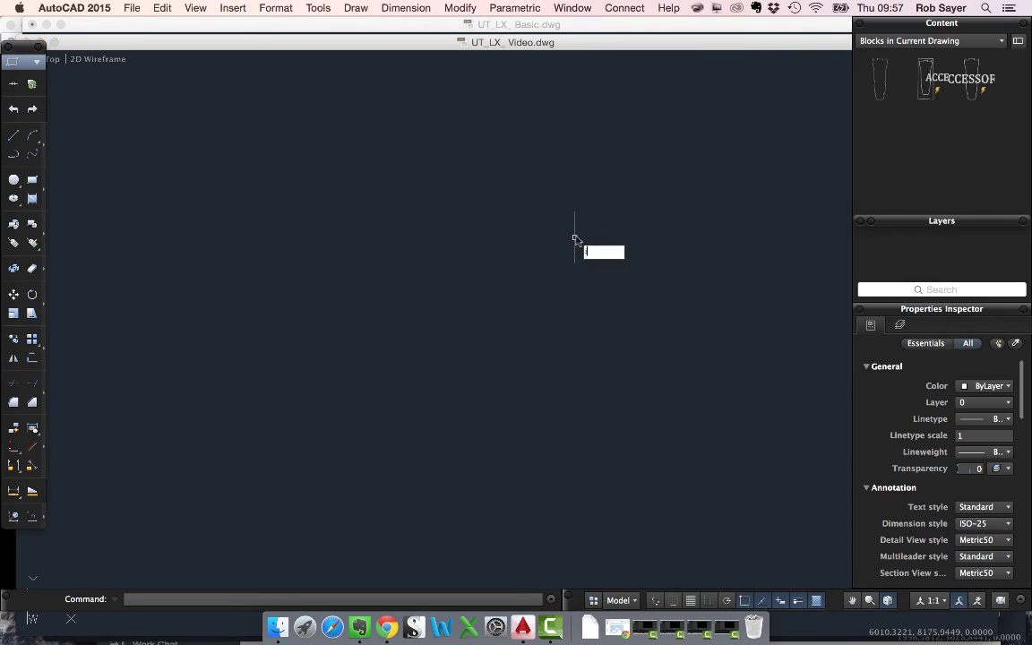
pyautogui.press('Return')
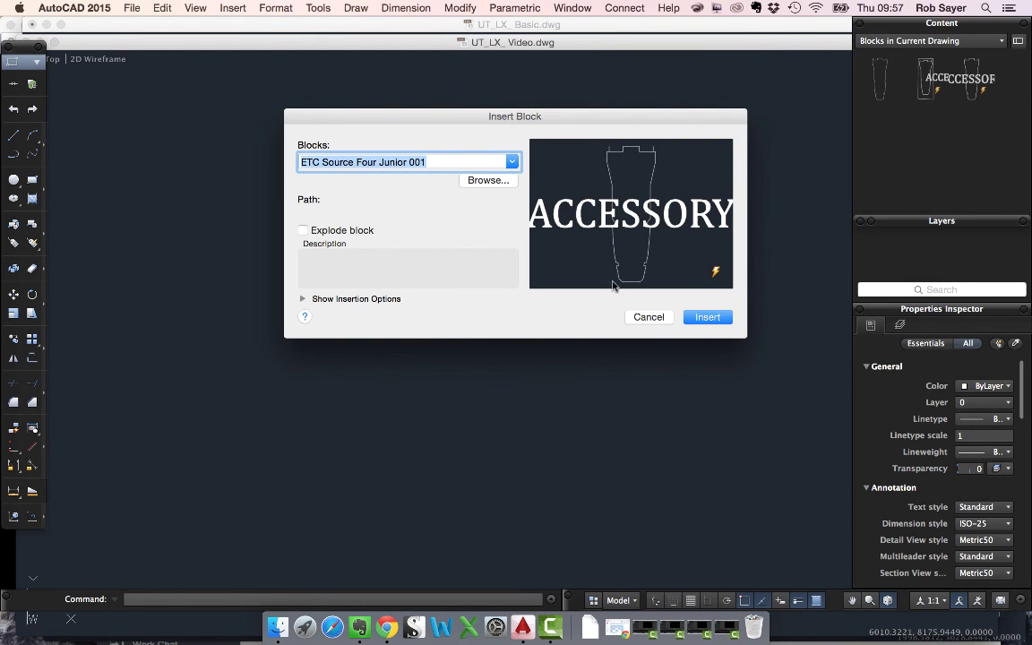
pyautogui.click(644, 318)
pyautogui.click(956, 43)
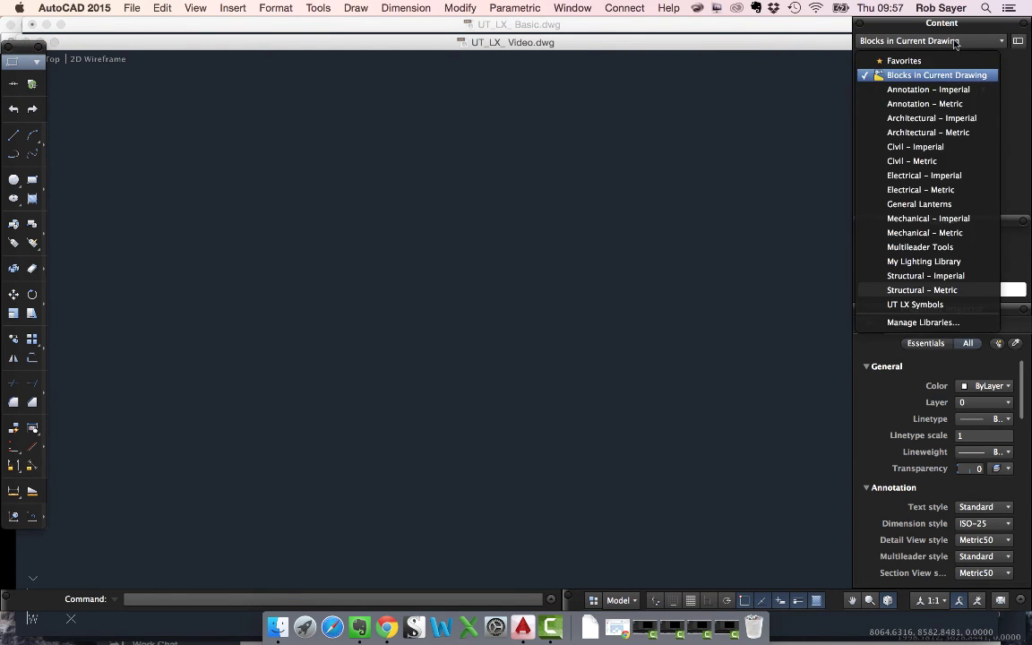